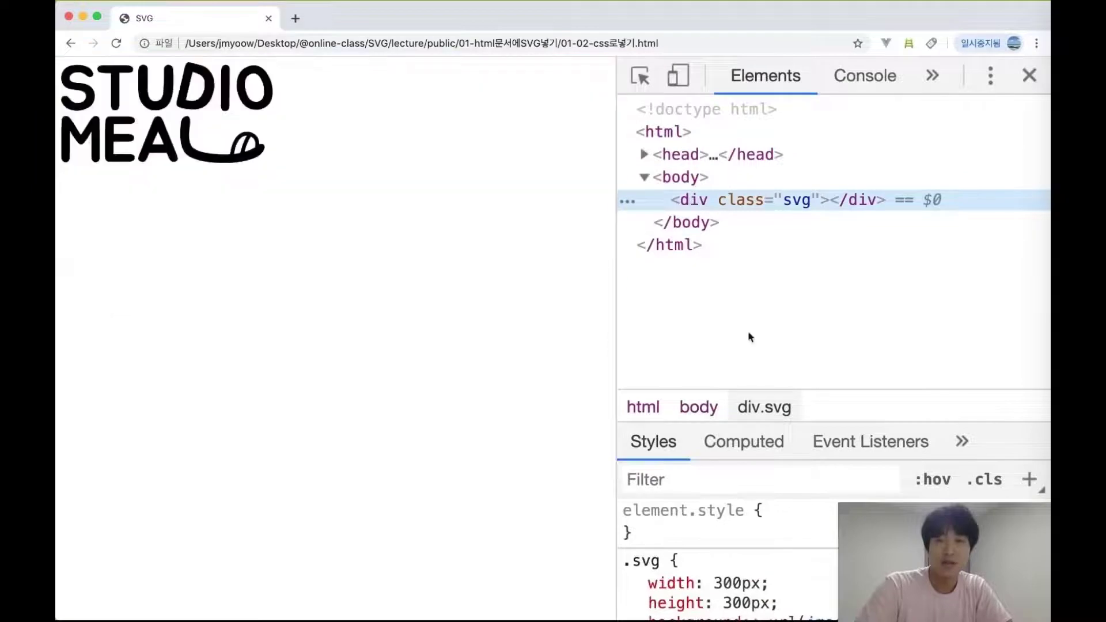
# Step: Enlarge the Styles pane and check the .svg rule's width declaration by toggling it off and on
pyautogui.moveTo(823, 414); pyautogui.dragTo(823, 307)
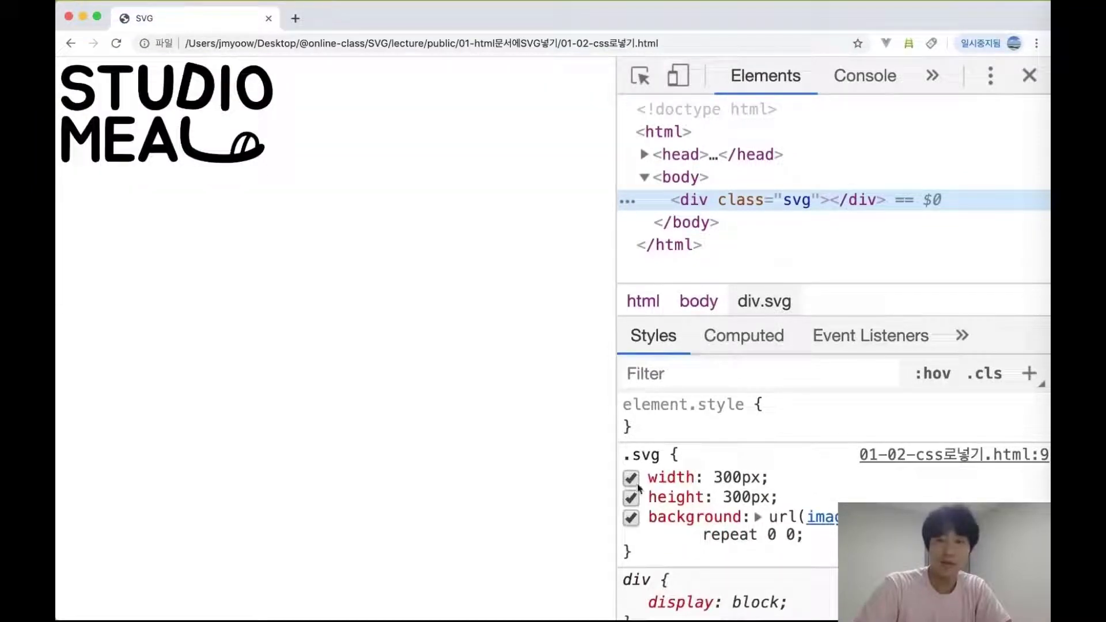
pyautogui.click(632, 480)
pyautogui.click(632, 480)
# Step: Show the empty body line of 01-03-inline으로넣기.html in the code editor, and switch to Adobe Illustrator
pyautogui.press('super+Tab')
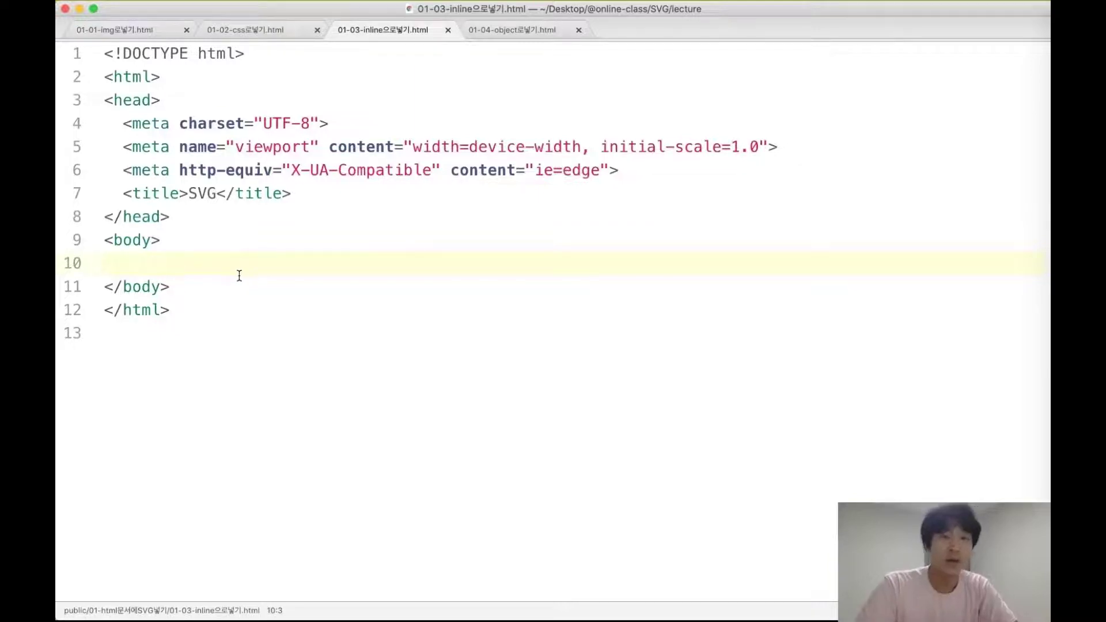
pyautogui.click(240, 276)
pyautogui.click(268, 261)
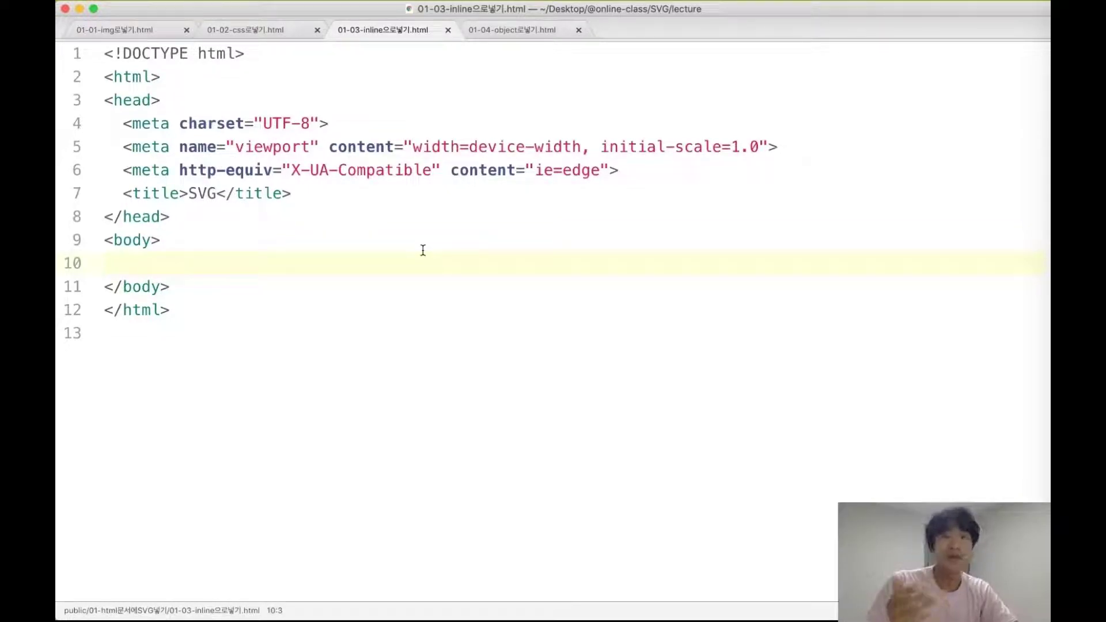
pyautogui.press('super+Tab')
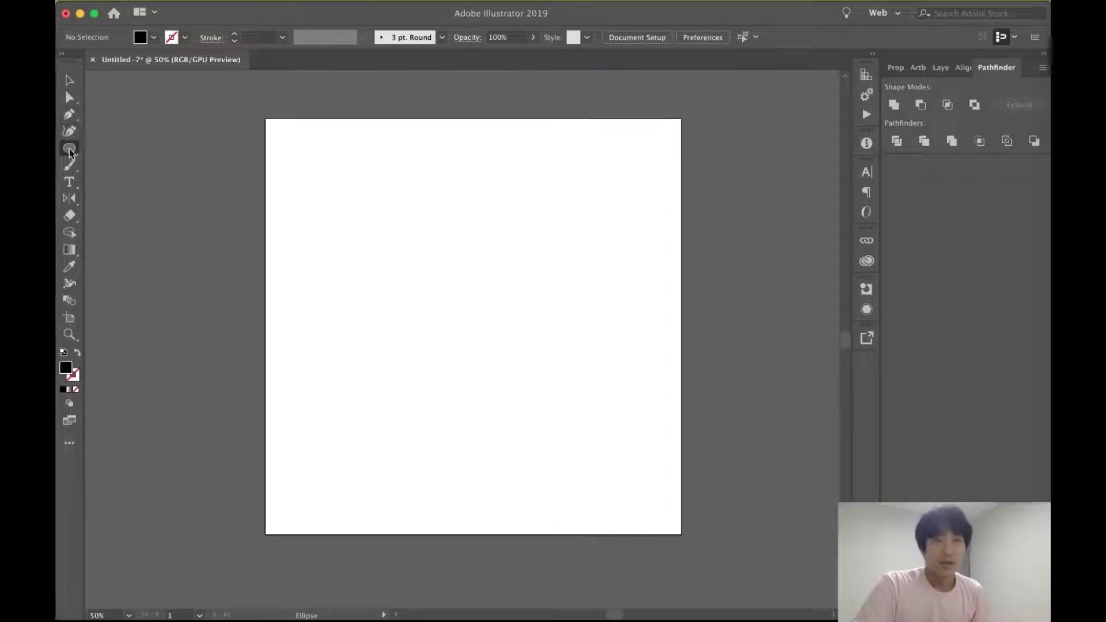
# Step: Draw a trial black-filled ellipse near the middle of the artboard with the Ellipse tool and delete it
pyautogui.click(69, 267)
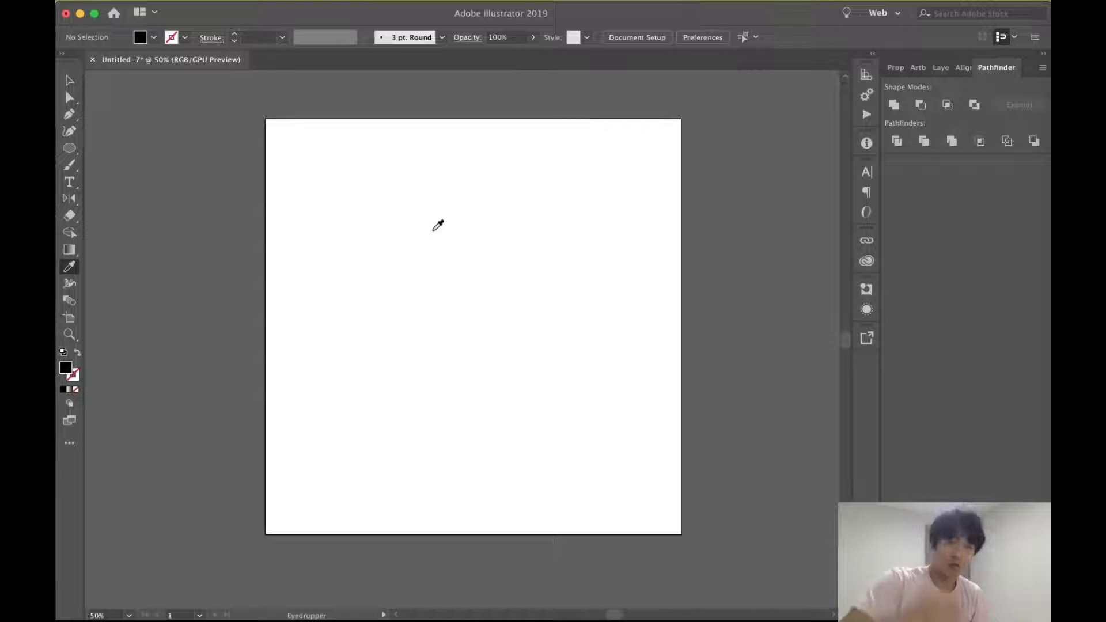
pyautogui.click(72, 151)
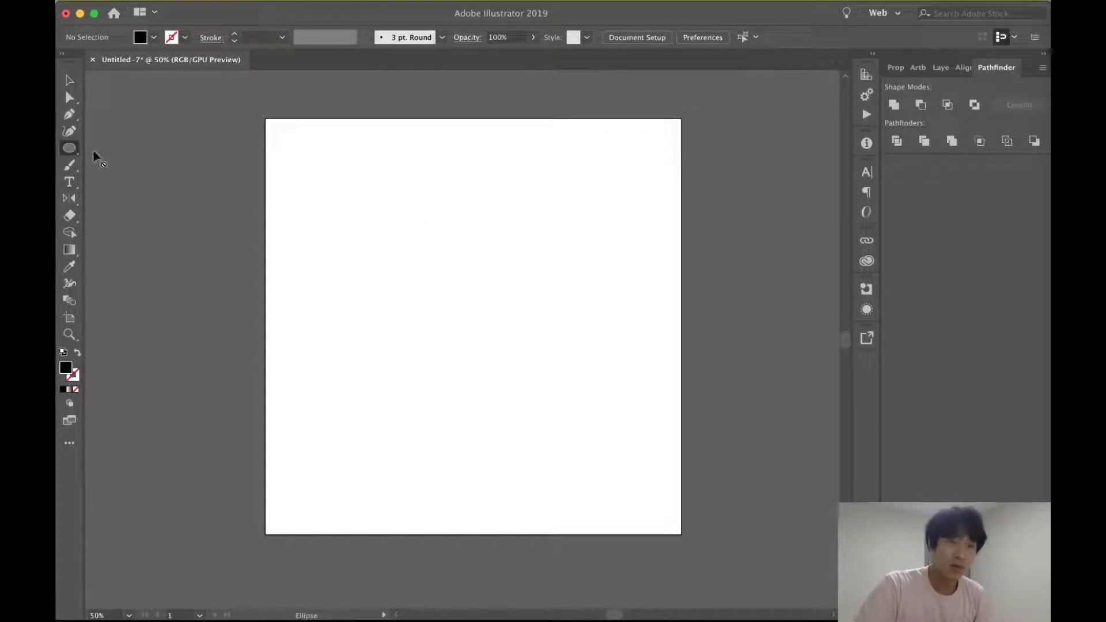
pyautogui.click(79, 151)
pyautogui.click(102, 149)
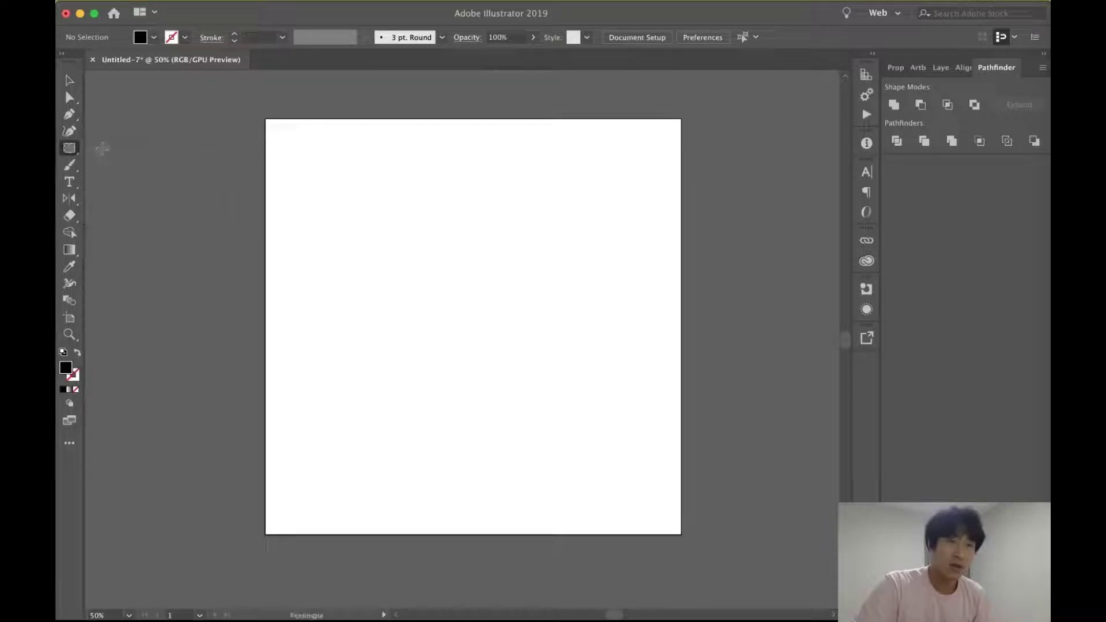
pyautogui.click(69, 150)
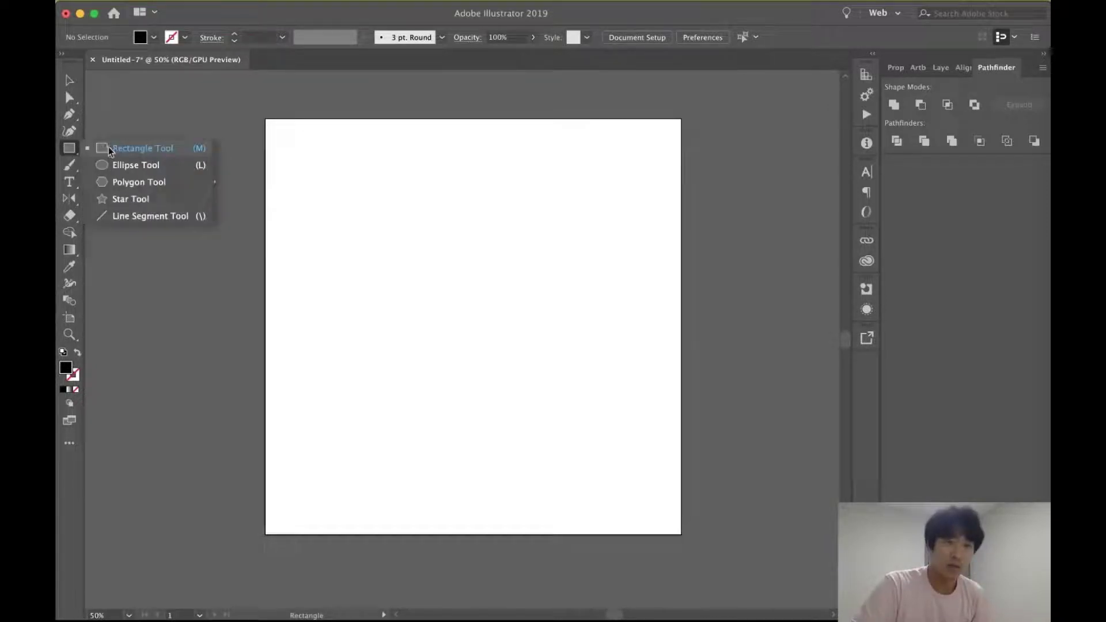
pyautogui.click(135, 167)
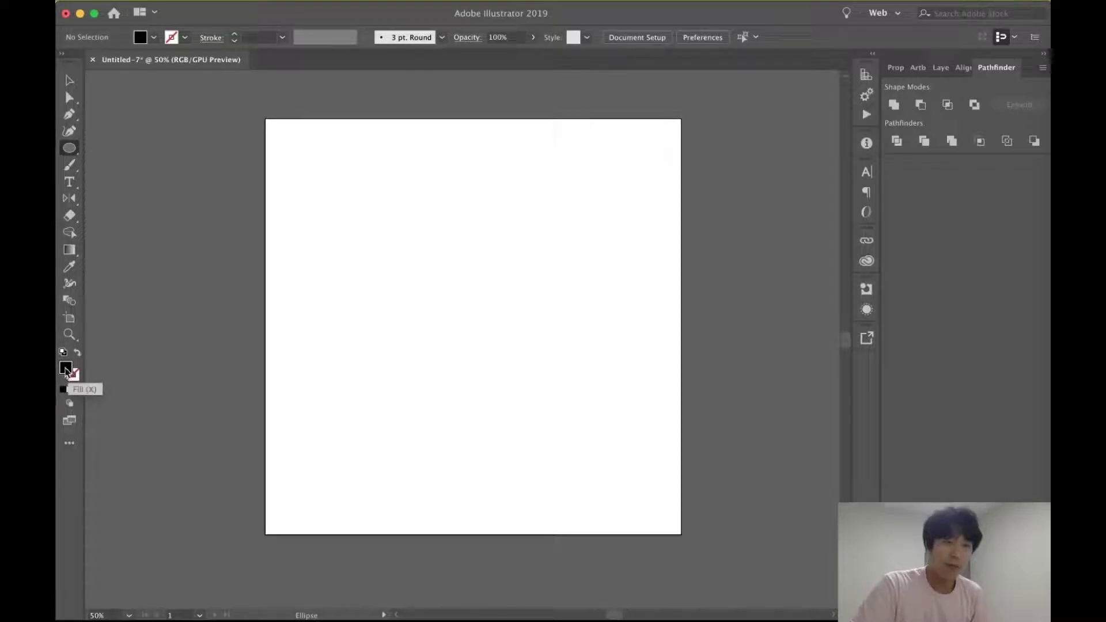
pyautogui.moveTo(408, 227); pyautogui.dragTo(553, 331)
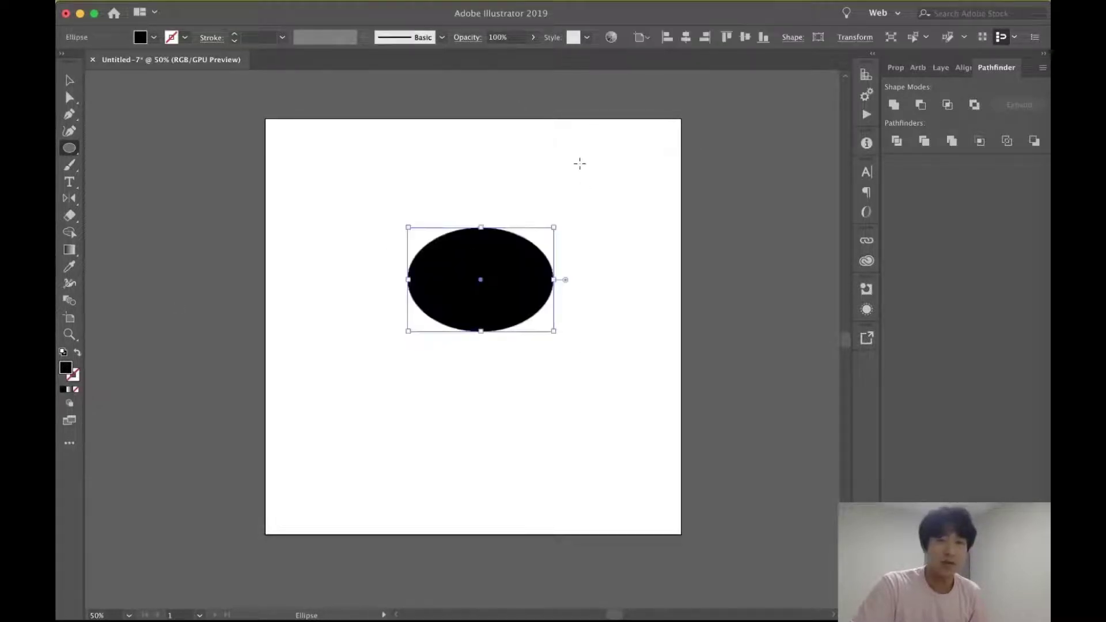
pyautogui.press('Delete')
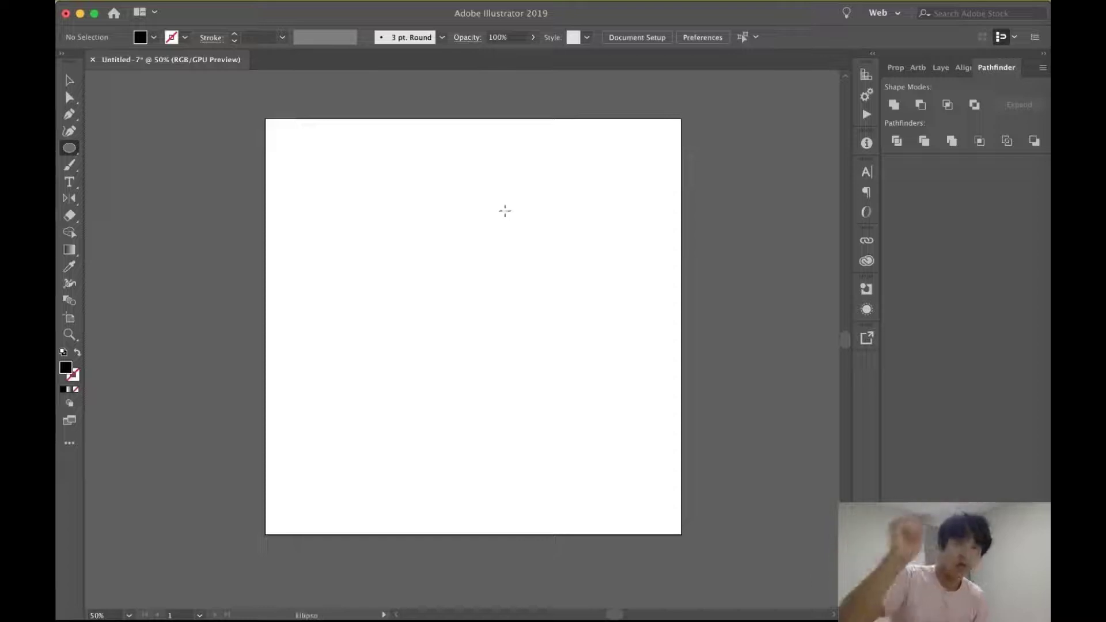
# Step: Swap fill and stroke, and draw a large unfilled, black-outlined circle centred on the artboard
pyautogui.click(78, 355)
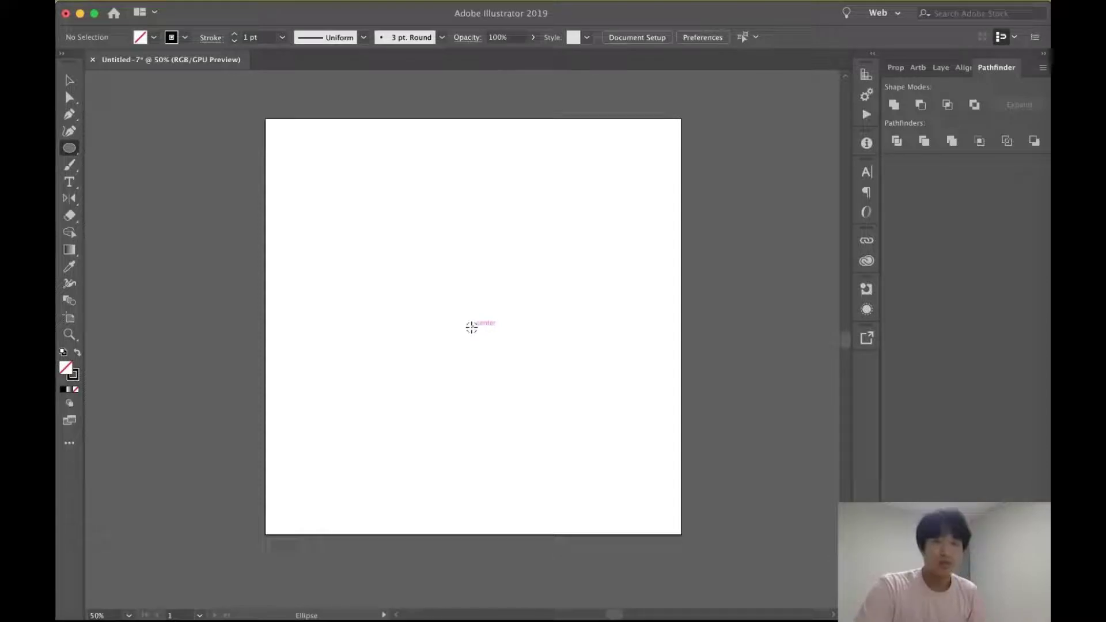
pyautogui.moveTo(471, 327)
pyautogui.mouseDown()
pyautogui.moveTo(583, 456)
pyautogui.moveTo(600, 429)
pyautogui.moveTo(588, 421)
pyautogui.moveTo(620, 459)
pyautogui.moveTo(536, 405)
pyautogui.moveTo(635, 501)
pyautogui.moveTo(535, 420)
pyautogui.moveTo(598, 474)
pyautogui.moveTo(501, 433)
pyautogui.moveTo(557, 460)
pyautogui.moveTo(603, 462)
pyautogui.mouseUp()
pyautogui.press('shift')
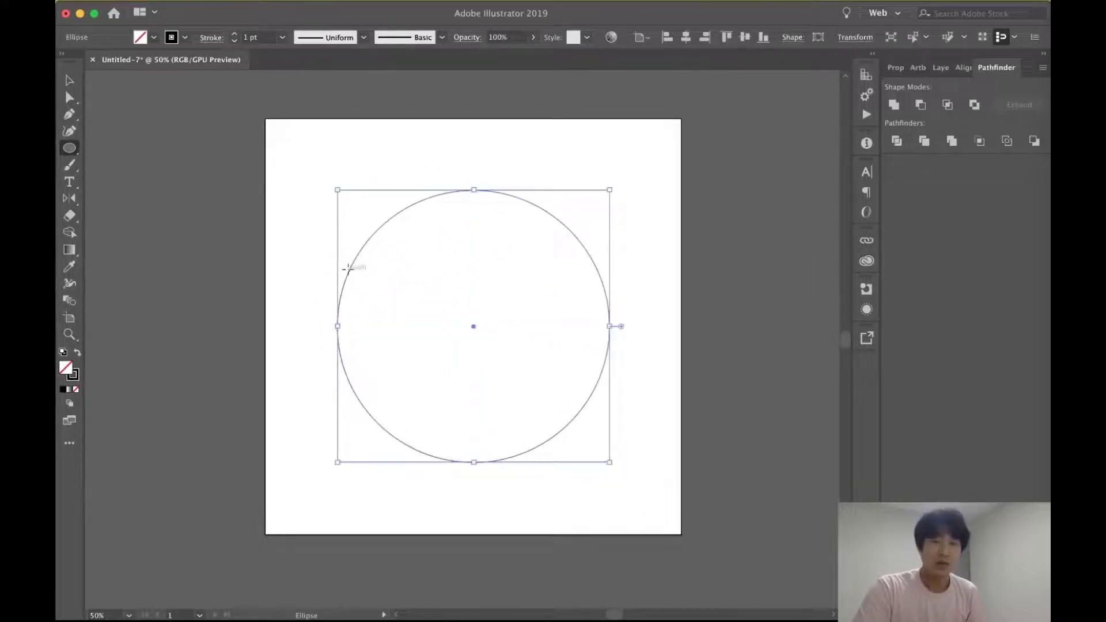
pyautogui.press('v')
pyautogui.click(609, 217)
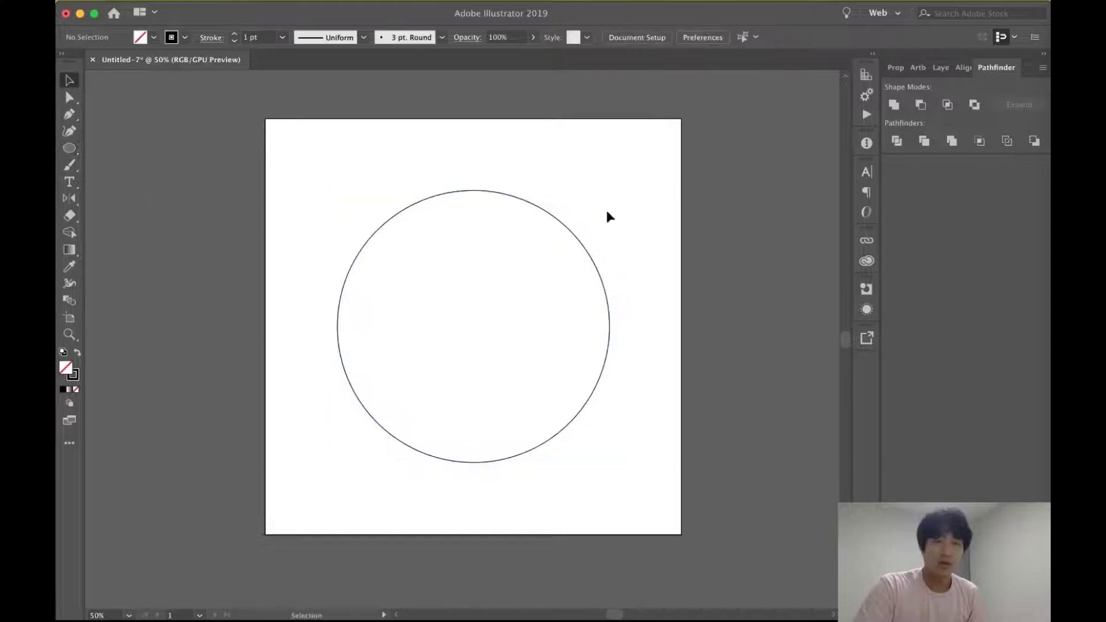
# Step: Set the large circle's stroke weight to 40 pt
pyautogui.click(511, 195)
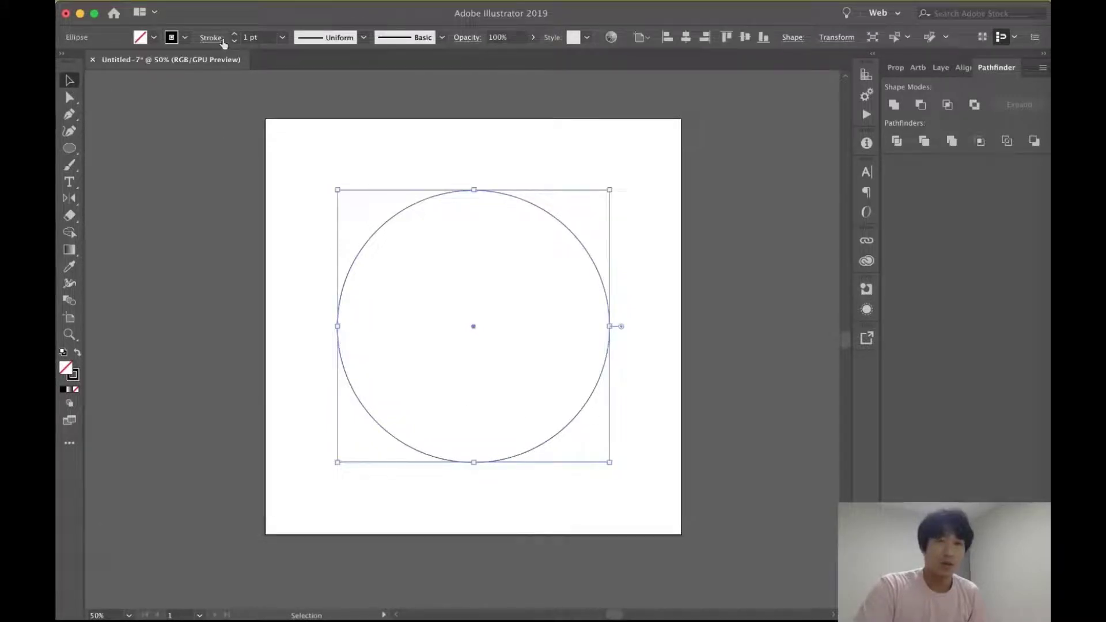
pyautogui.click(252, 37)
pyautogui.write('40')
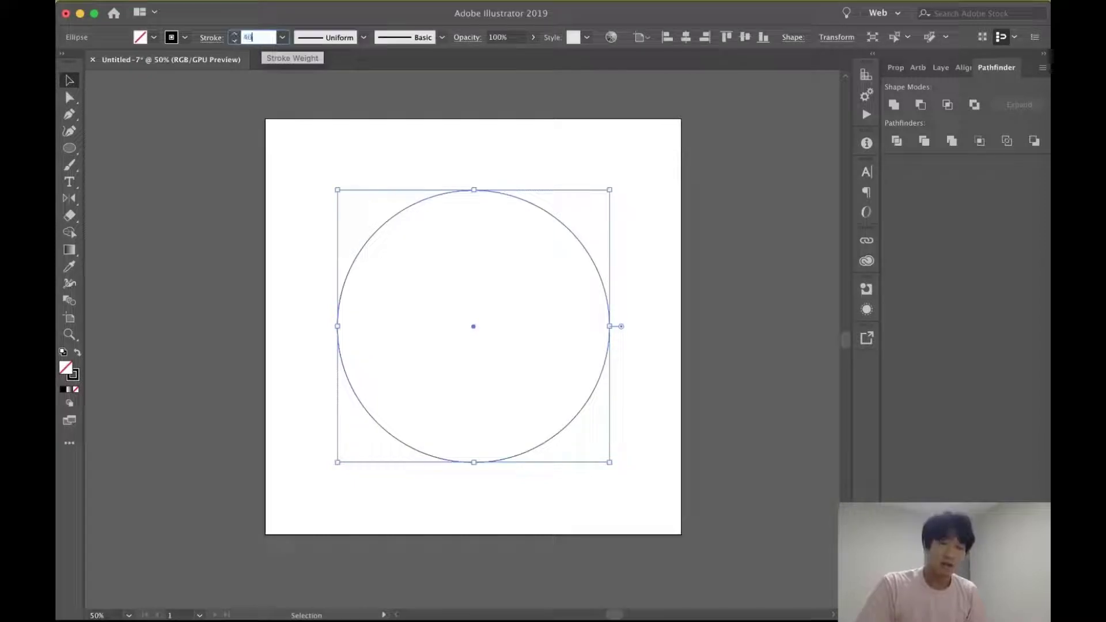
pyautogui.press('Return')
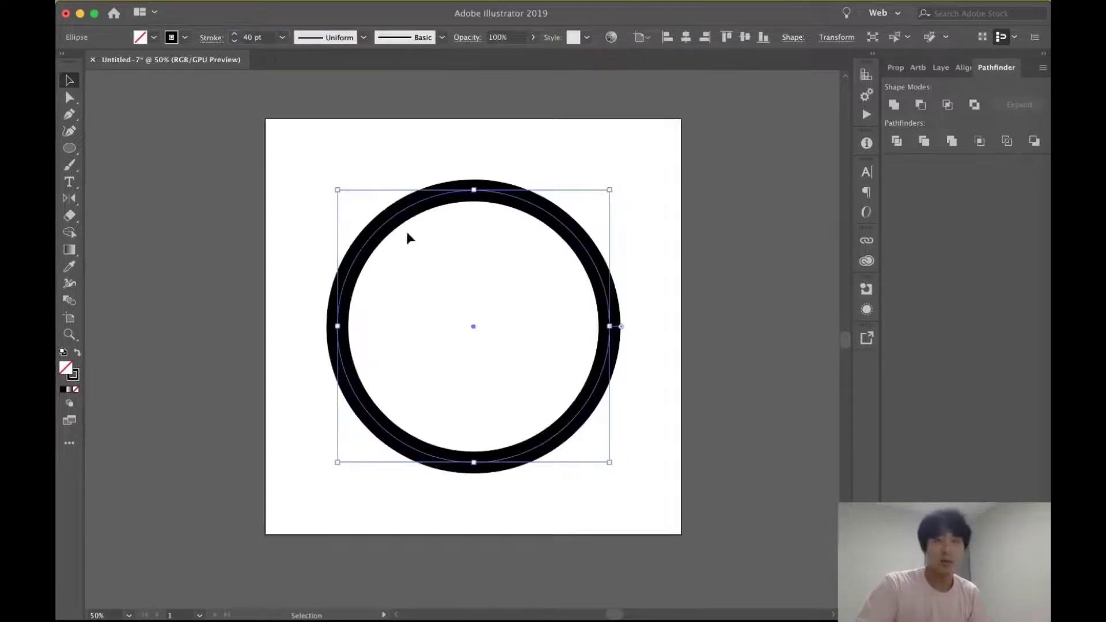
pyautogui.click(297, 182)
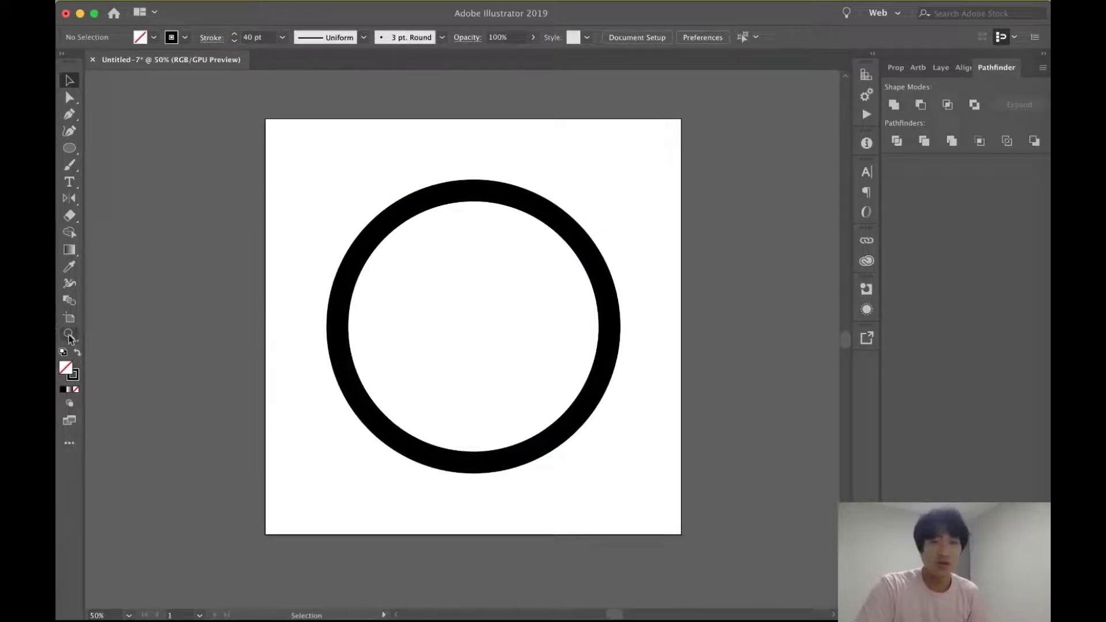
# Step: Draw a small black-filled, strokeless circle about 85 px wide as the left eye inside the ring and adjust its position
pyautogui.click(63, 144)
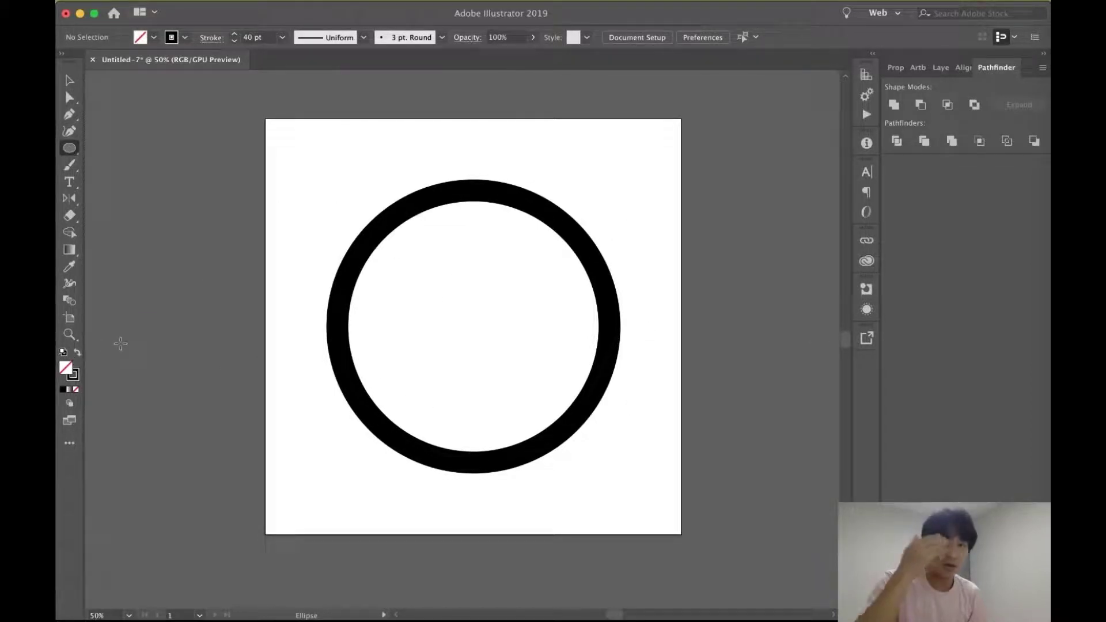
pyautogui.click(77, 354)
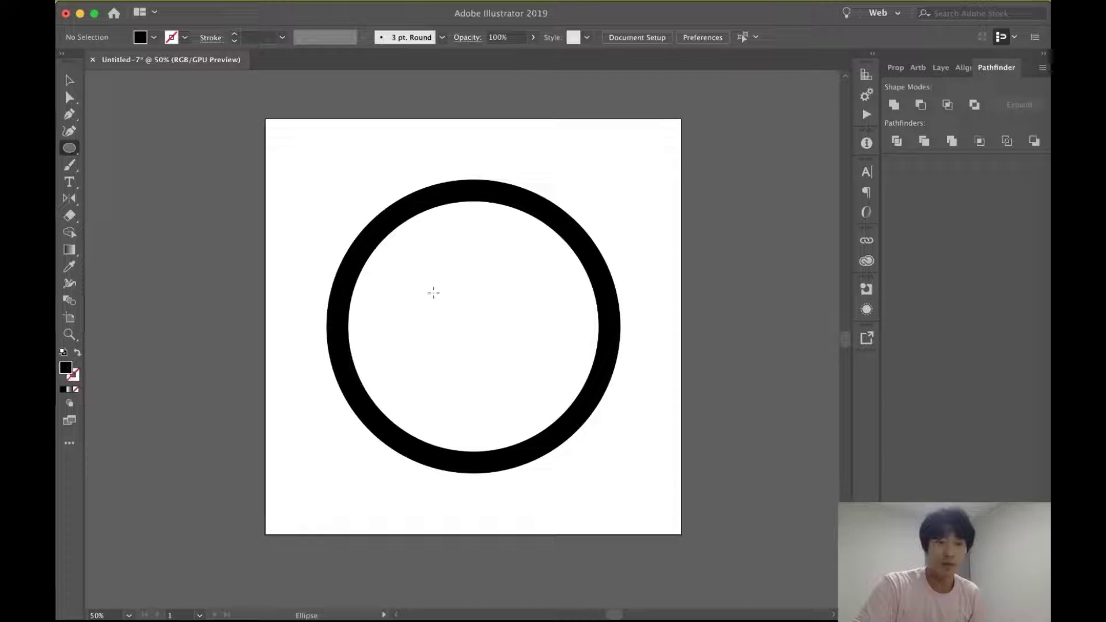
pyautogui.moveTo(386, 309); pyautogui.dragTo(433, 350)
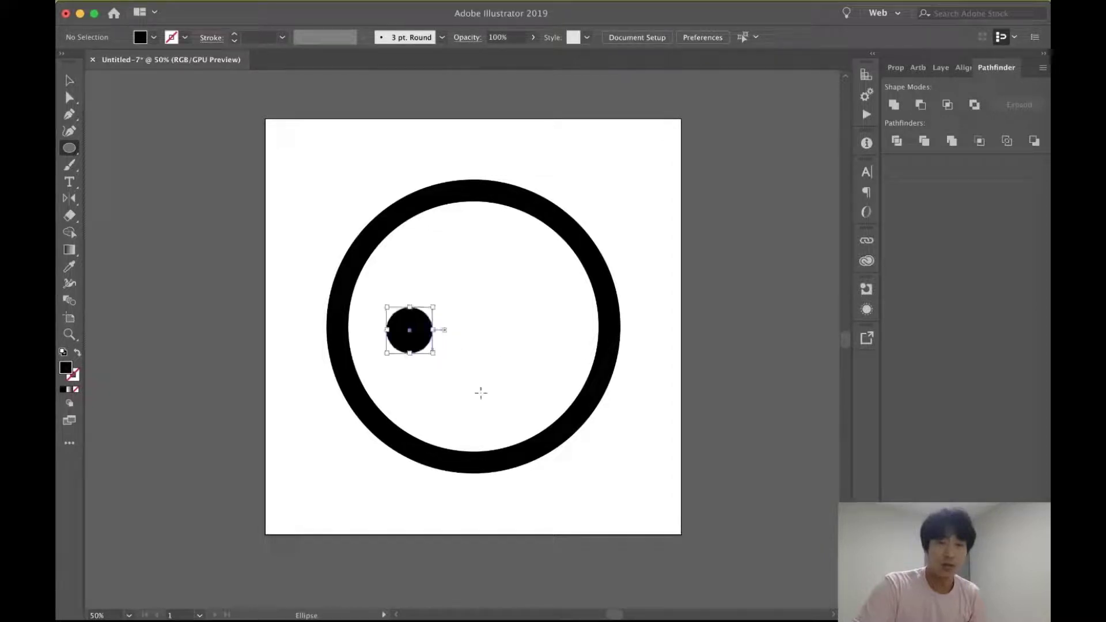
pyautogui.click(71, 79)
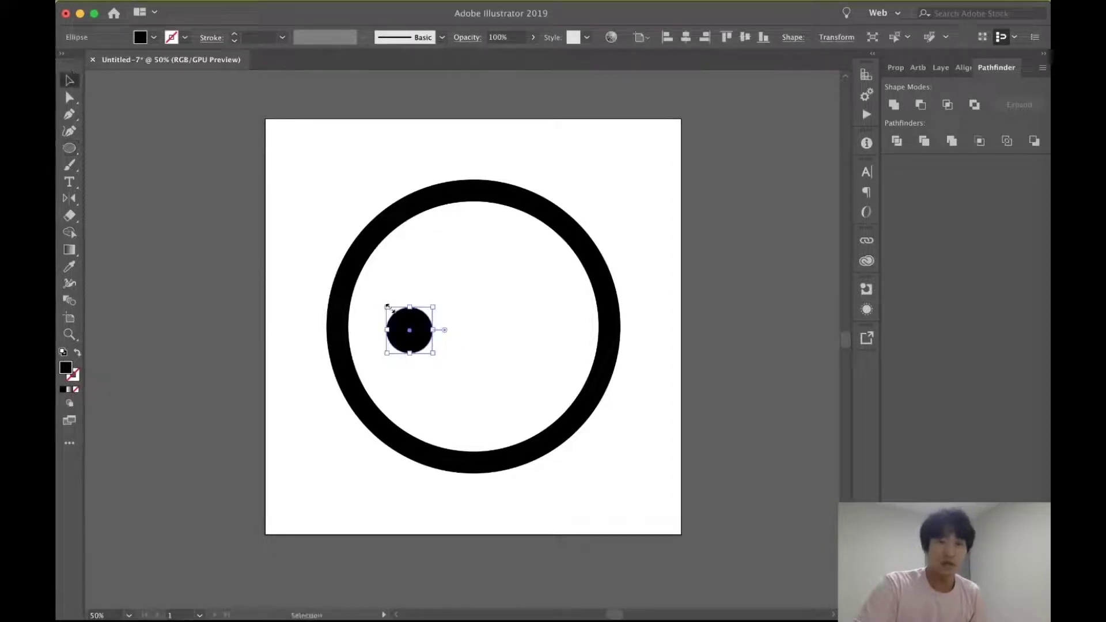
pyautogui.moveTo(409, 335)
pyautogui.mouseDown()
pyautogui.moveTo(402, 327)
pyautogui.moveTo(406, 337)
pyautogui.mouseUp()
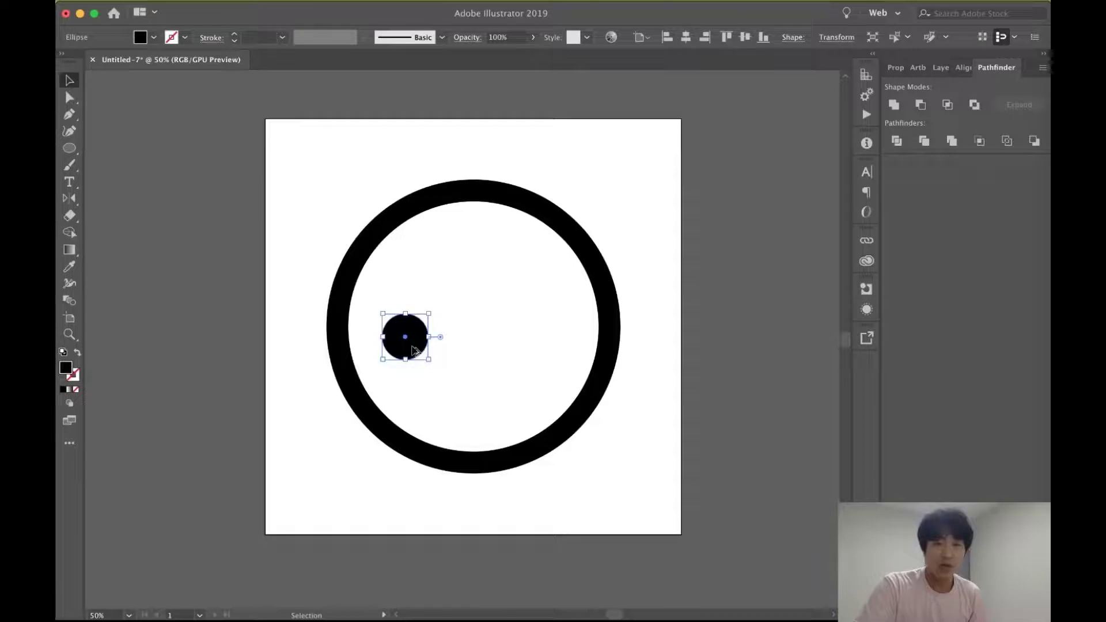
# Step: Duplicate the left eye horizontally to the ring's right half and group the two eyes
pyautogui.moveTo(412, 349); pyautogui.dragTo(537, 341)
pyautogui.click(481, 246)
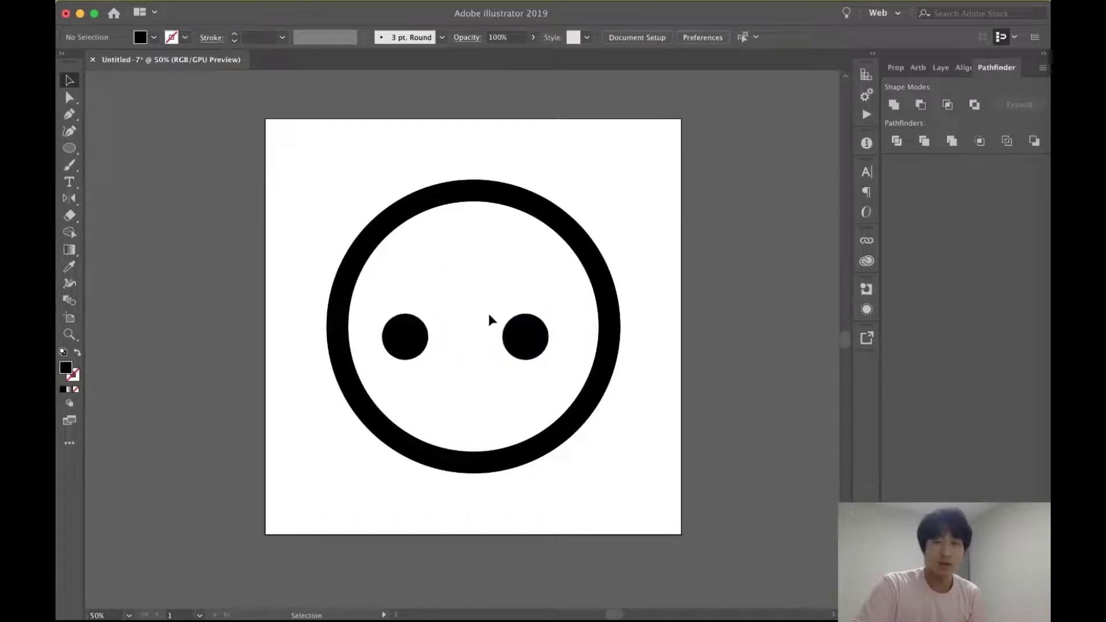
pyautogui.click(411, 344)
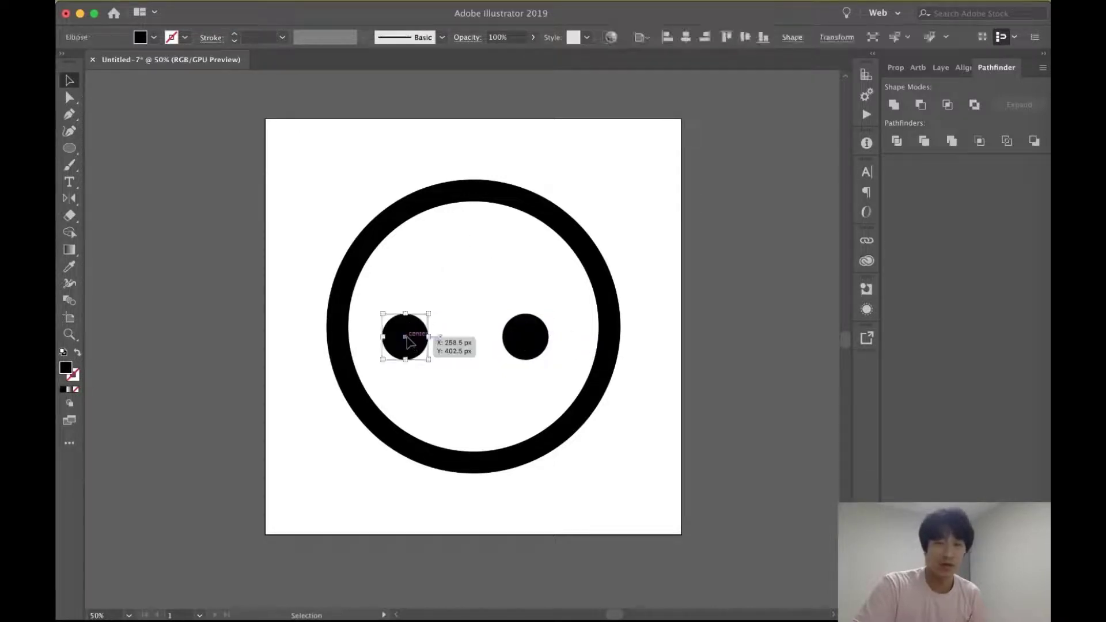
pyautogui.keyDown('shift'); pyautogui.click(536, 334); pyautogui.keyUp('shift')
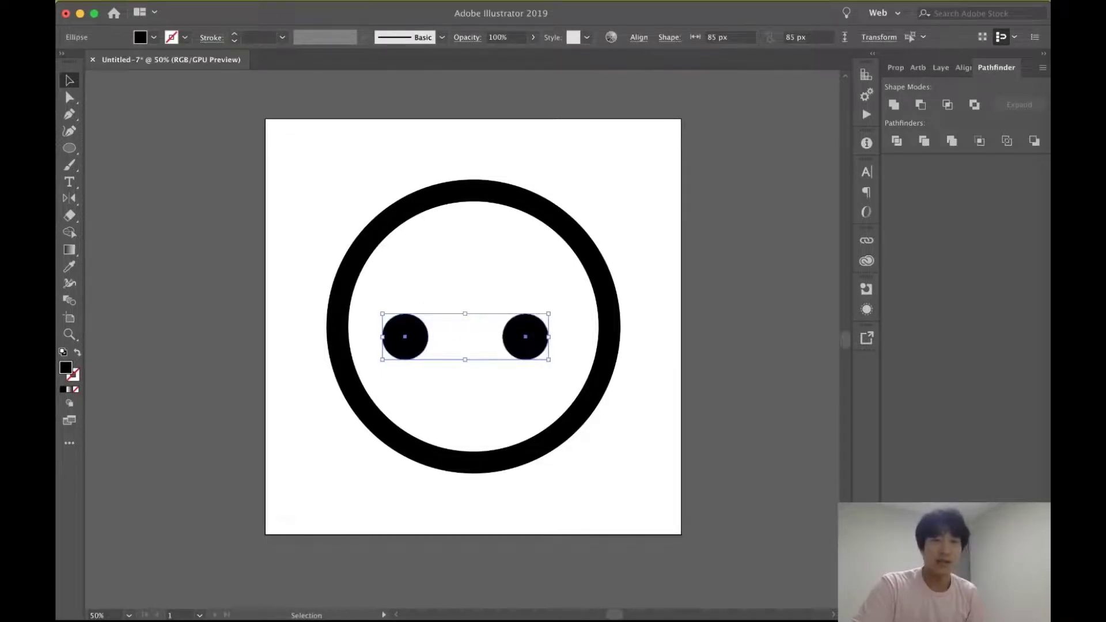
pyautogui.click(224, 0)
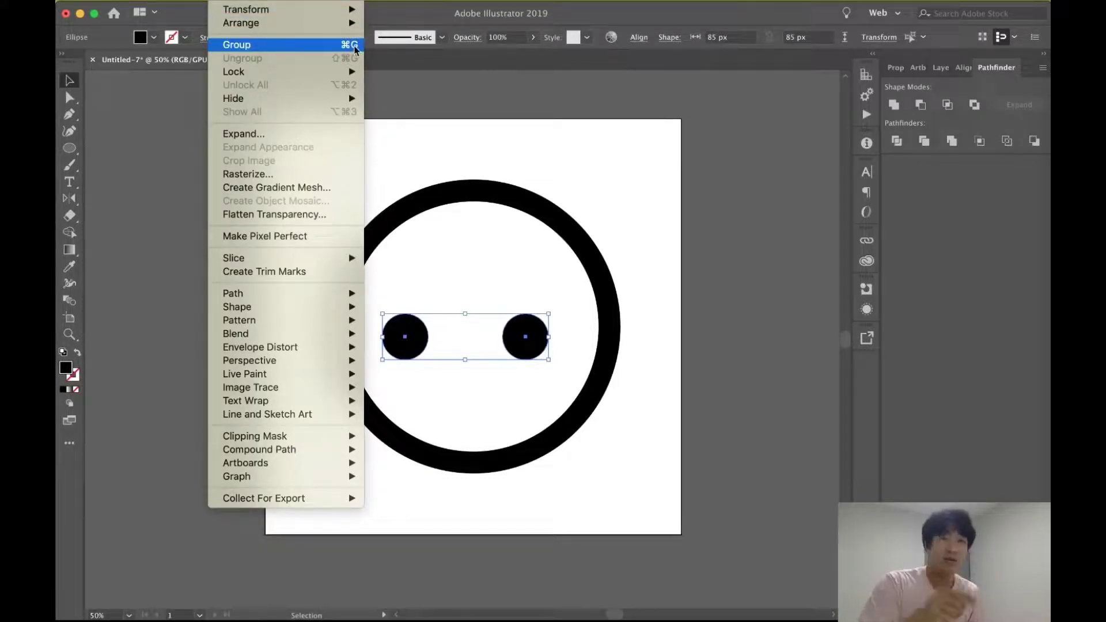
pyautogui.click(290, 44)
pyautogui.click(481, 278)
# Step: Lower the grouped eyes slightly and align them to the artboard's horizontal centre
pyautogui.moveTo(526, 337)
pyautogui.mouseDown()
pyautogui.moveTo(529, 276)
pyautogui.moveTo(552, 332)
pyautogui.moveTo(534, 268)
pyautogui.moveTo(483, 328)
pyautogui.moveTo(517, 334)
pyautogui.moveTo(531, 363)
pyautogui.moveTo(522, 348)
pyautogui.mouseUp()
pyautogui.click(706, 38)
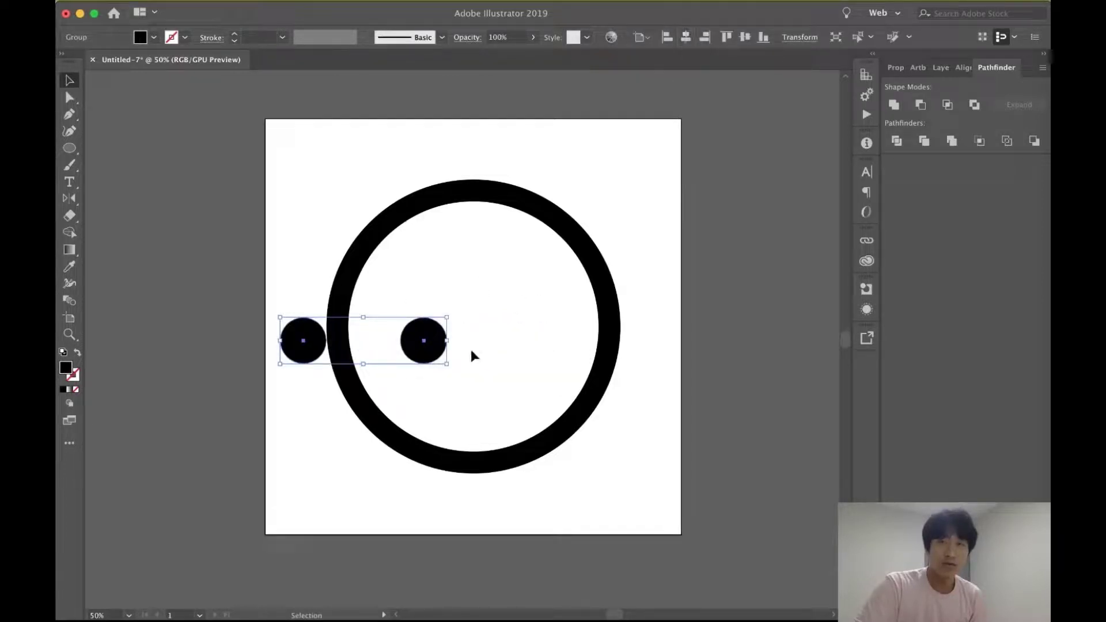
pyautogui.click(668, 37)
pyautogui.click(706, 38)
pyautogui.click(668, 37)
pyautogui.click(686, 38)
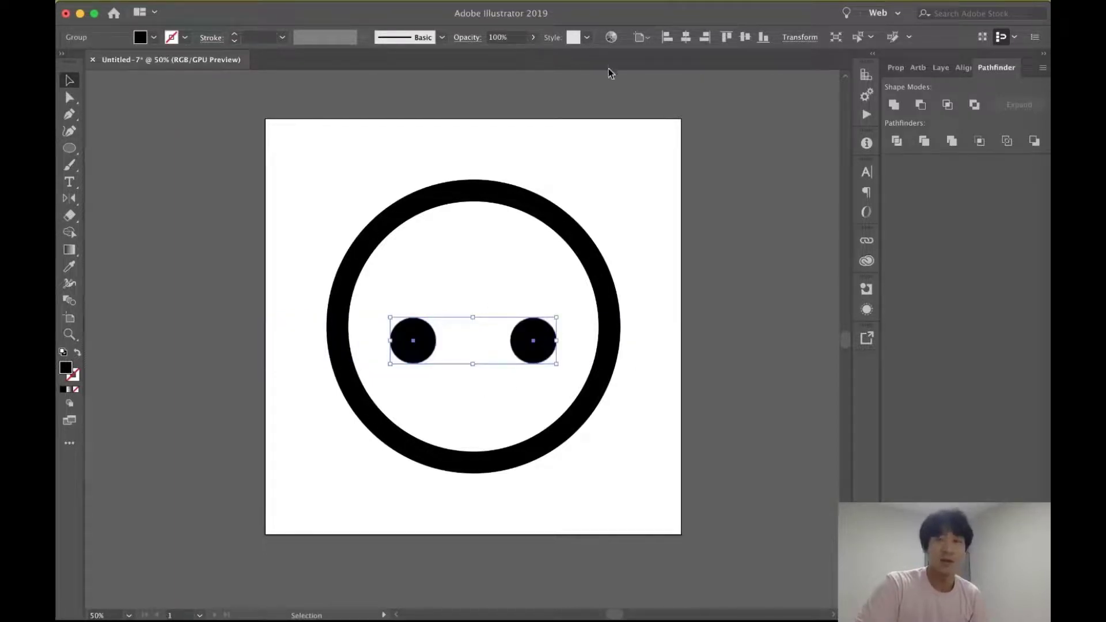
pyautogui.click(604, 83)
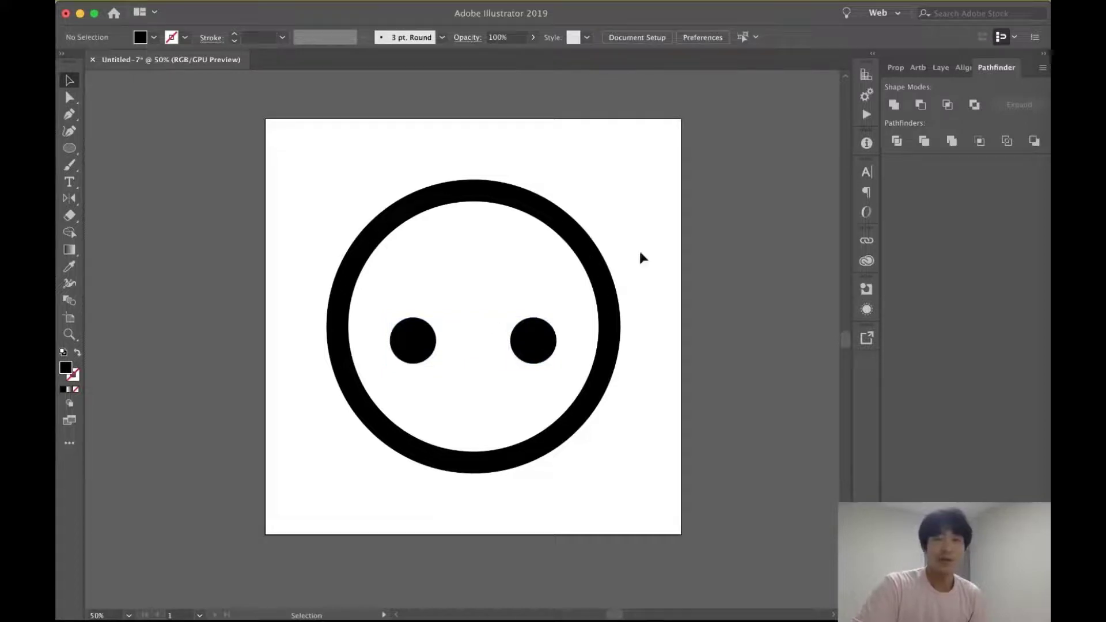
# Step: Check the alignment reference options for the grouped eyes, keeping Align to Artboard
pyautogui.click(413, 329)
pyautogui.click(645, 38)
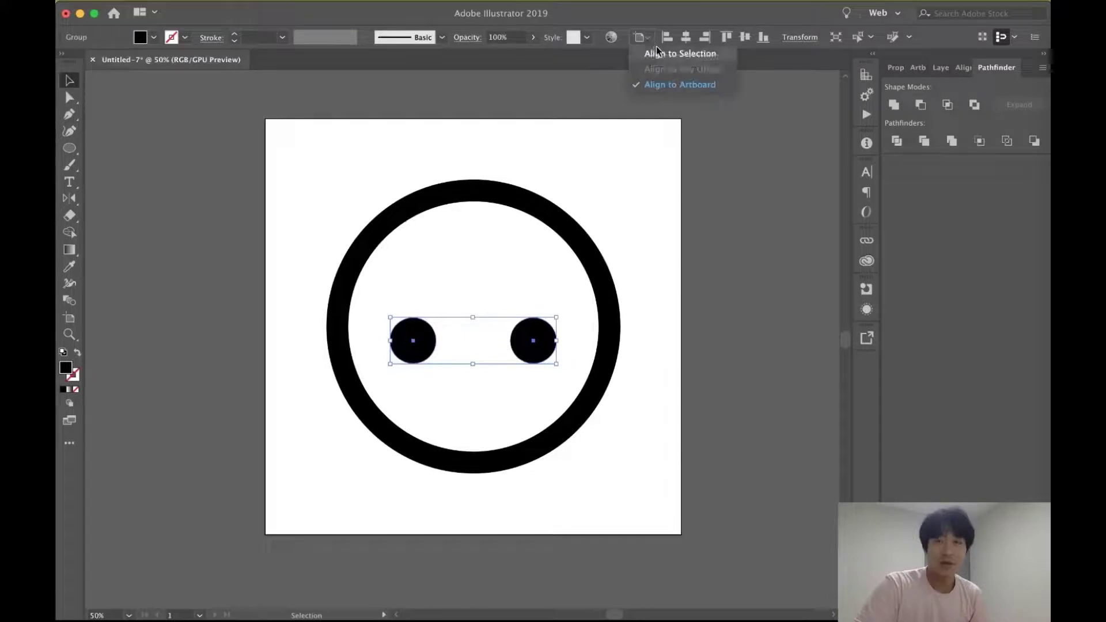
pyautogui.click(682, 30)
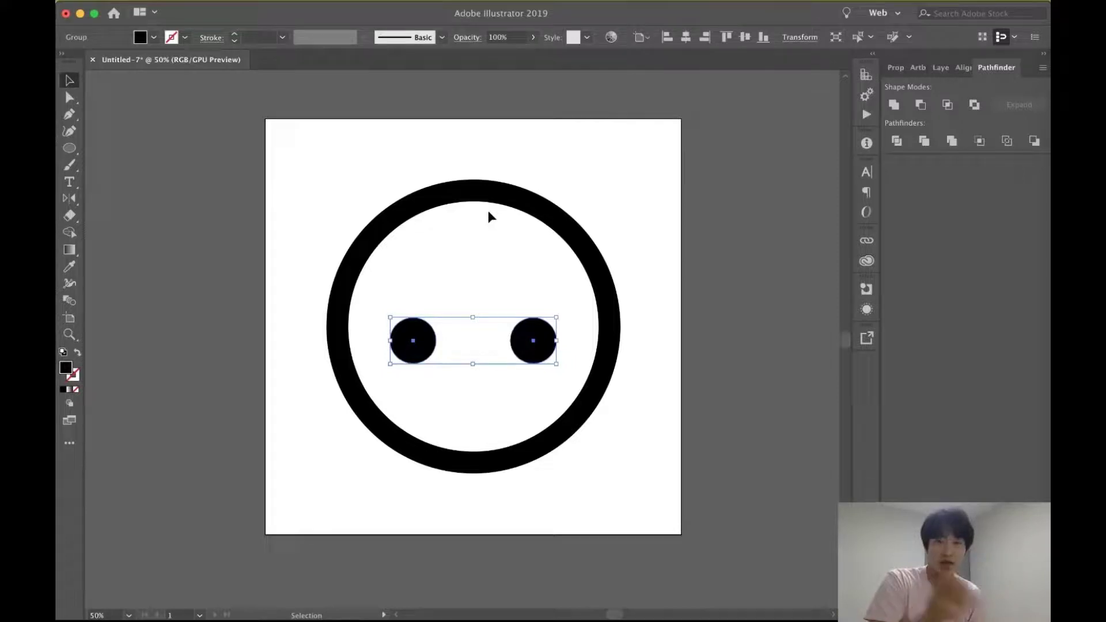
pyautogui.click(641, 220)
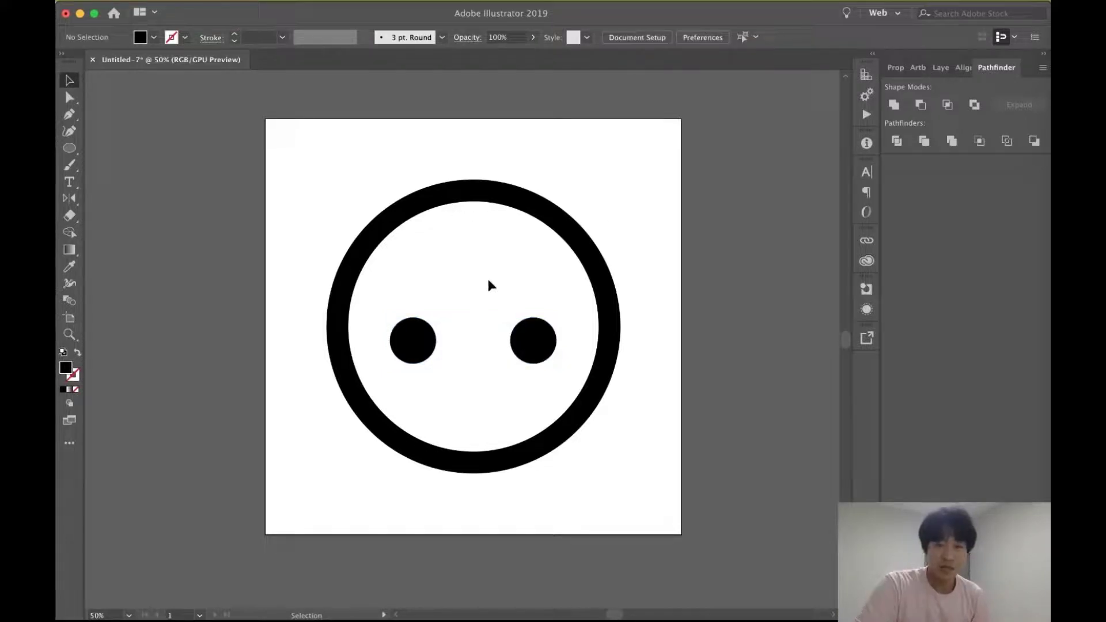
# Step: Duplicate the face ring, scale the copy down and set its stroke to 30 pt
pyautogui.click(530, 204)
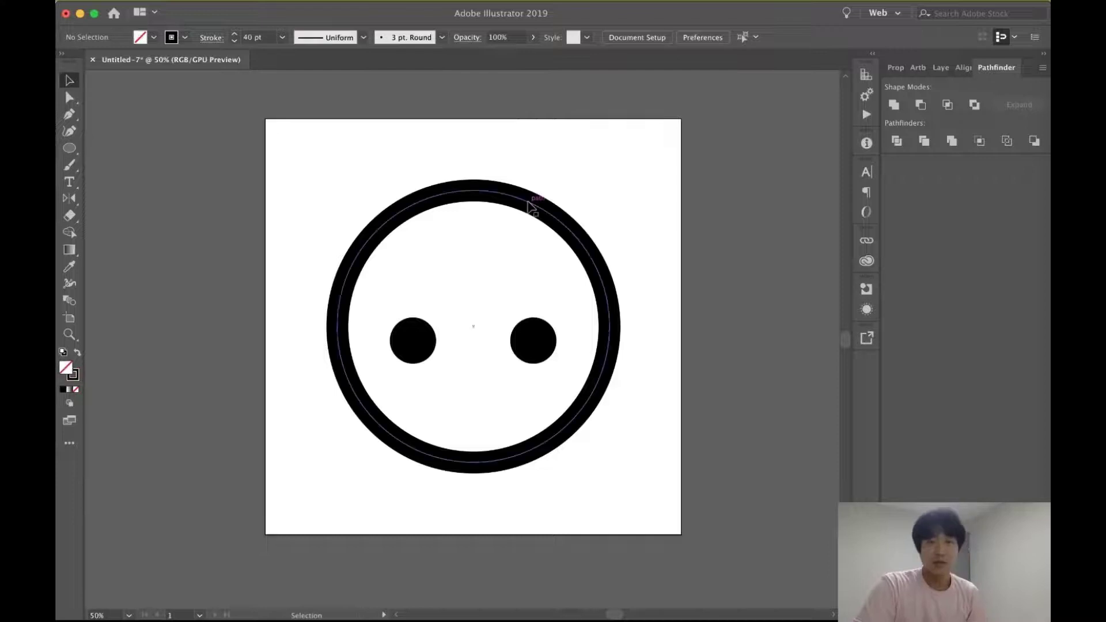
pyautogui.click(312, 154)
pyautogui.press('a')
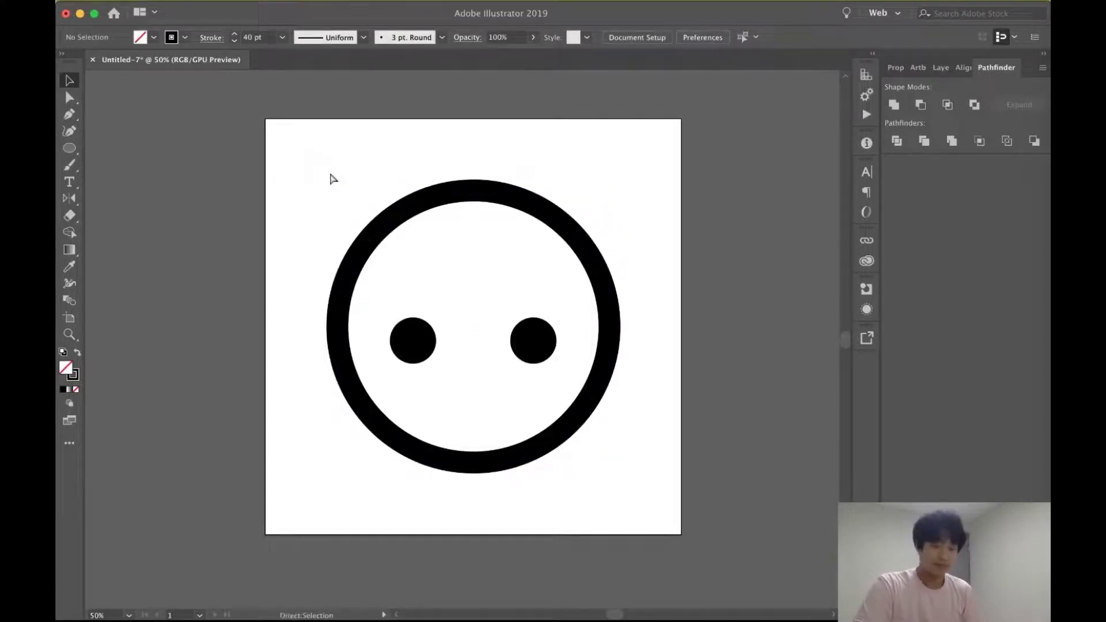
pyautogui.press('super+z')
pyautogui.press('shift')
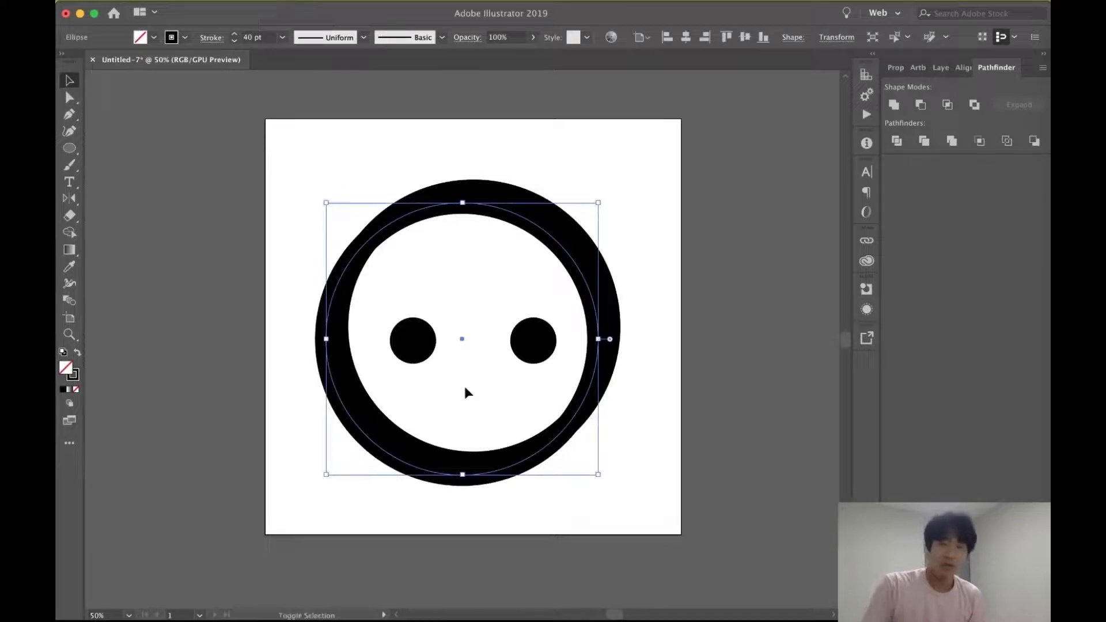
pyautogui.moveTo(325, 201)
pyautogui.mouseDown()
pyautogui.moveTo(386, 250)
pyautogui.moveTo(367, 245)
pyautogui.mouseUp()
pyautogui.click(256, 35)
pyautogui.write('30')
pyautogui.press('Return')
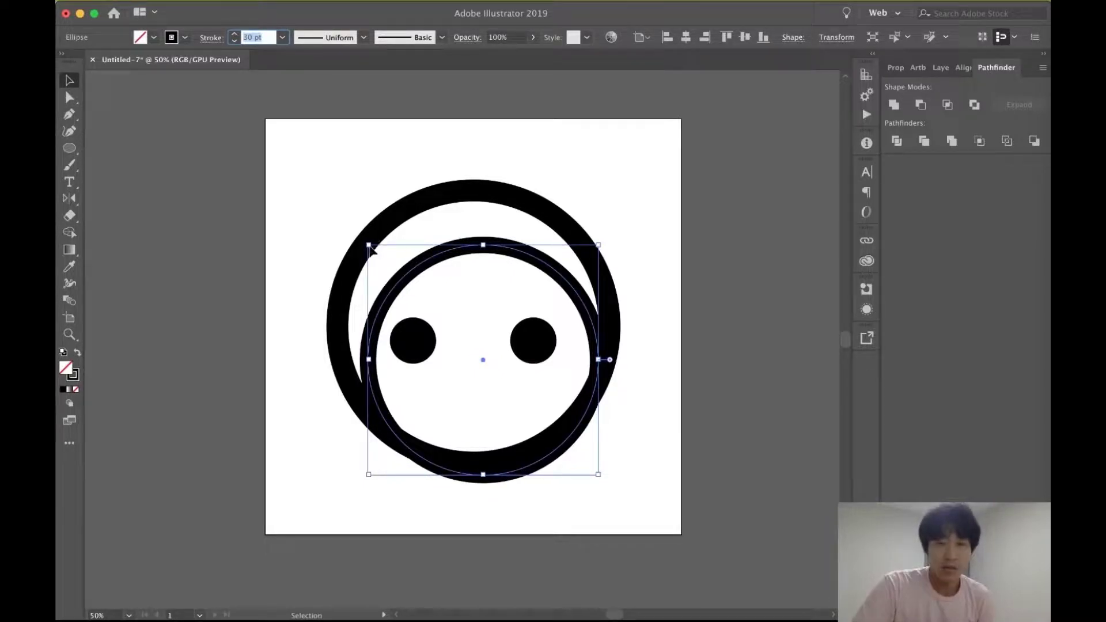
# Step: Shrink the inner ring further to about 364 px wide and centre it horizontally and vertically on the artboard
pyautogui.moveTo(369, 245); pyautogui.dragTo(401, 277)
pyautogui.moveTo(553, 294); pyautogui.dragTo(505, 230)
pyautogui.click(686, 37)
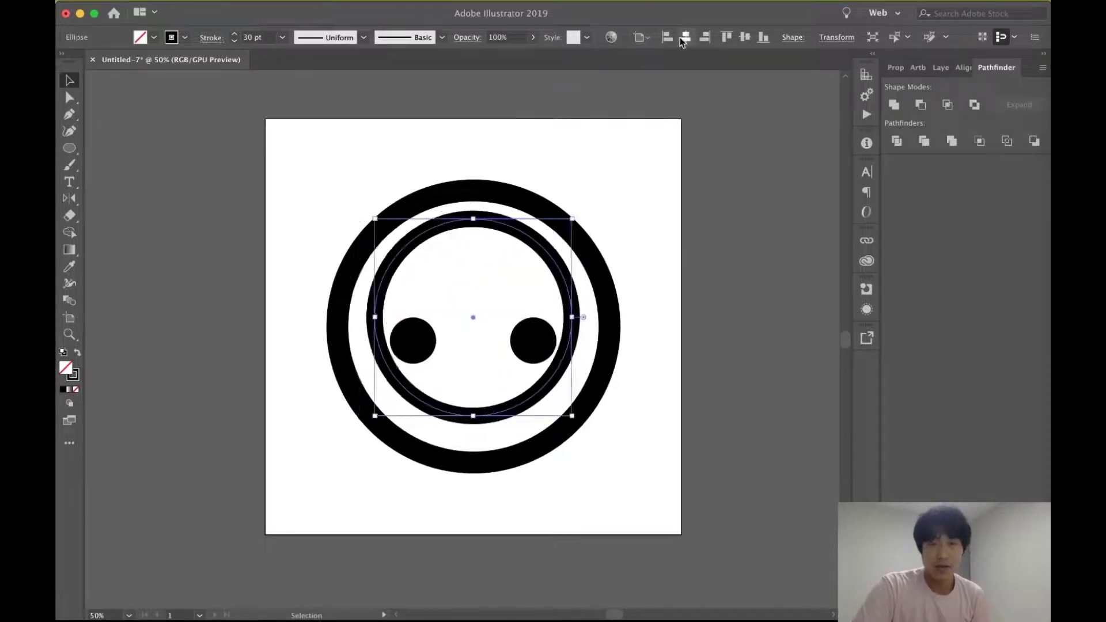
pyautogui.click(744, 37)
pyautogui.click(639, 182)
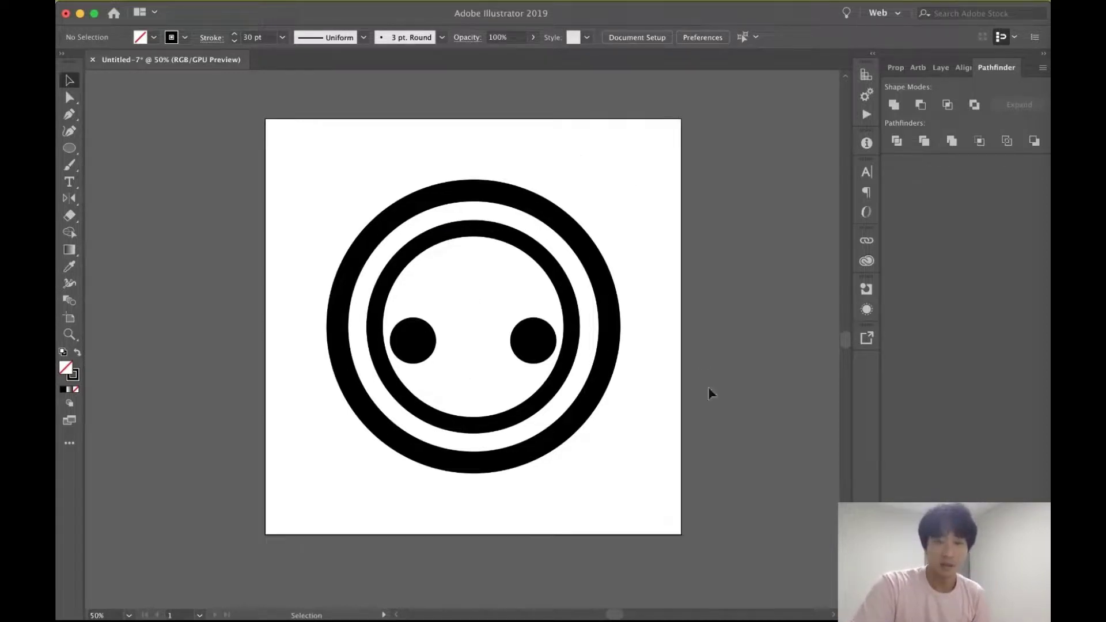
# Step: Delete the inner ring's top anchor point so only the lower half-circle arc is kept
pyautogui.click(68, 101)
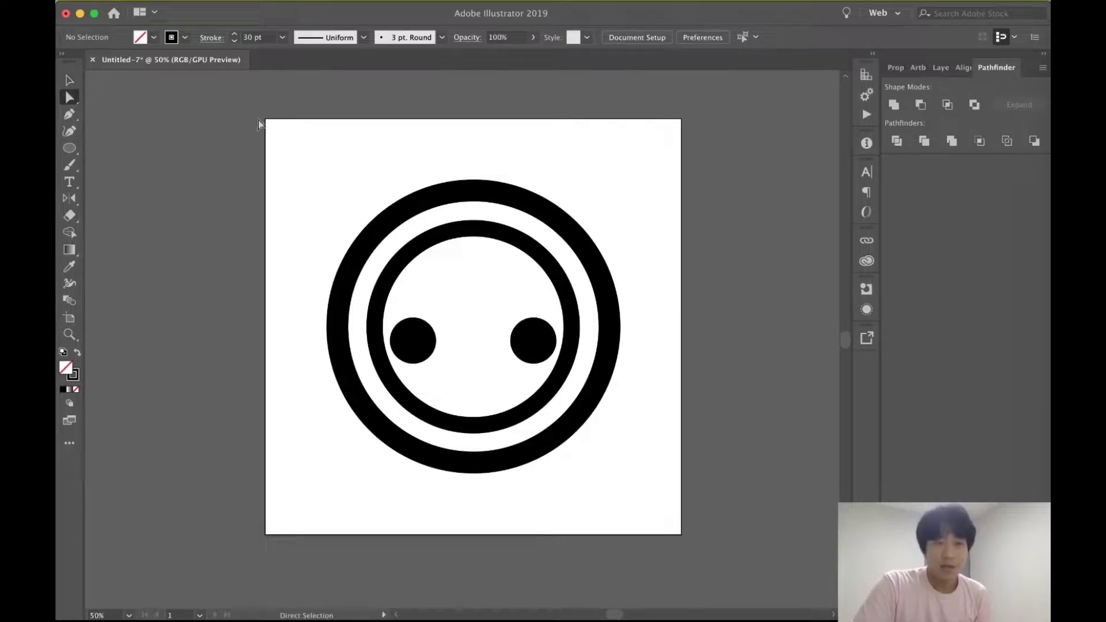
pyautogui.click(473, 228)
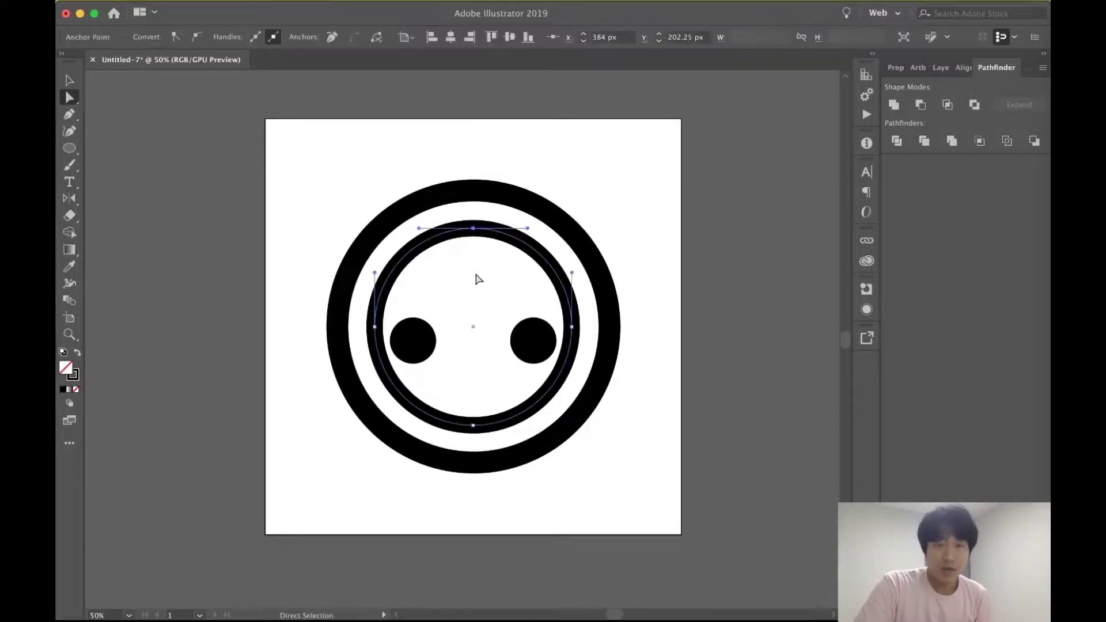
pyautogui.press('Delete')
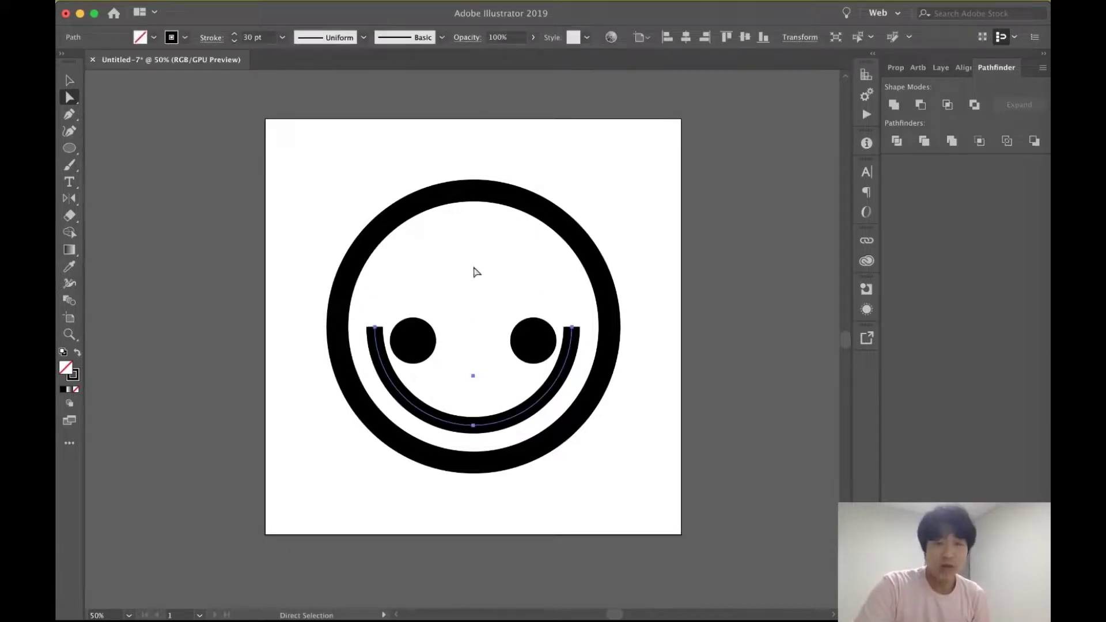
pyautogui.click(449, 275)
# Step: Add an anchor point midway along the arc's left half and delete the arc's left end point
pyautogui.press('p')
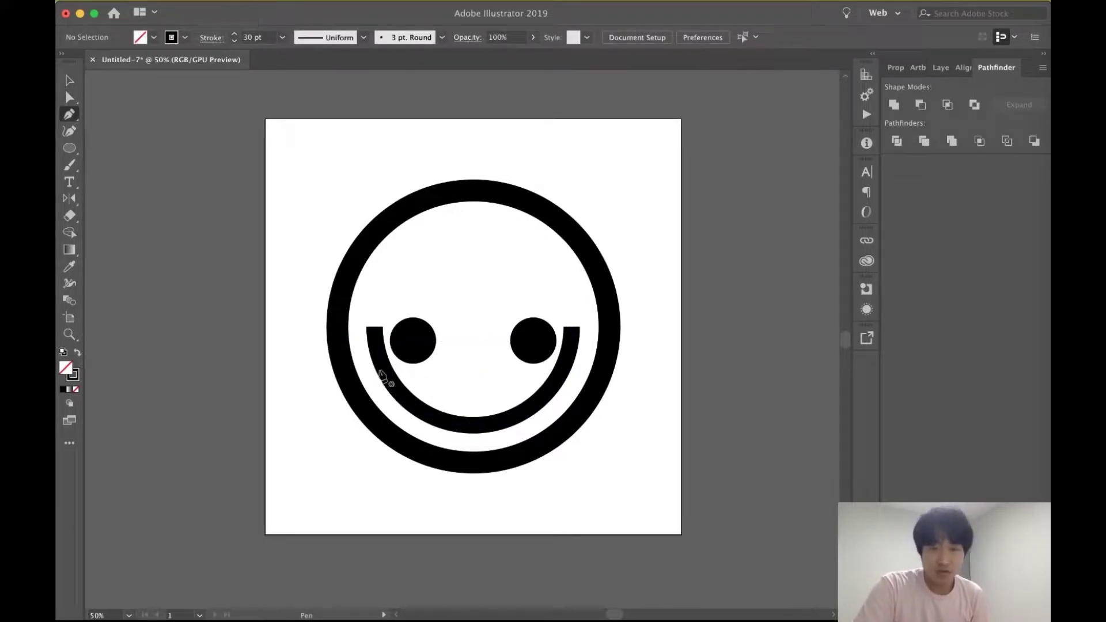
pyautogui.click(412, 385)
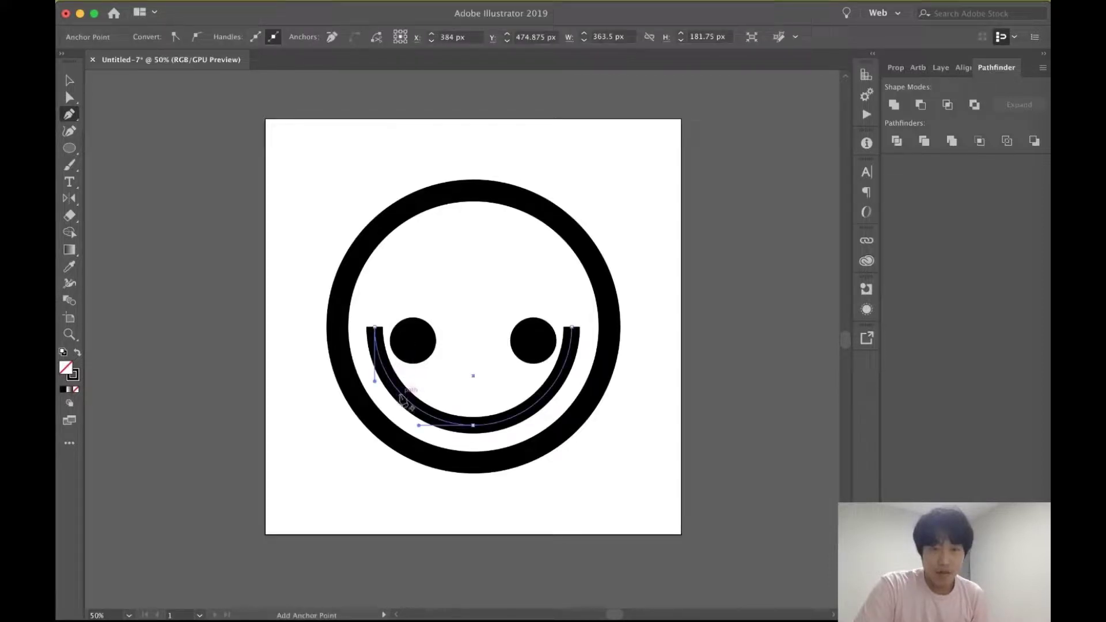
pyautogui.click(401, 392)
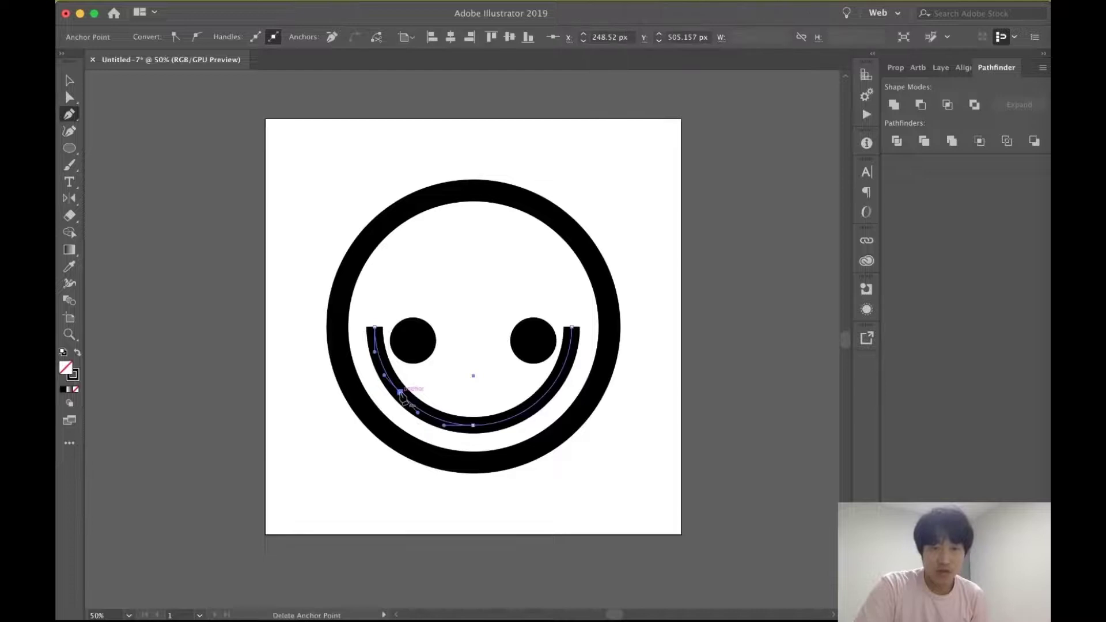
pyautogui.click(69, 97)
pyautogui.click(309, 300)
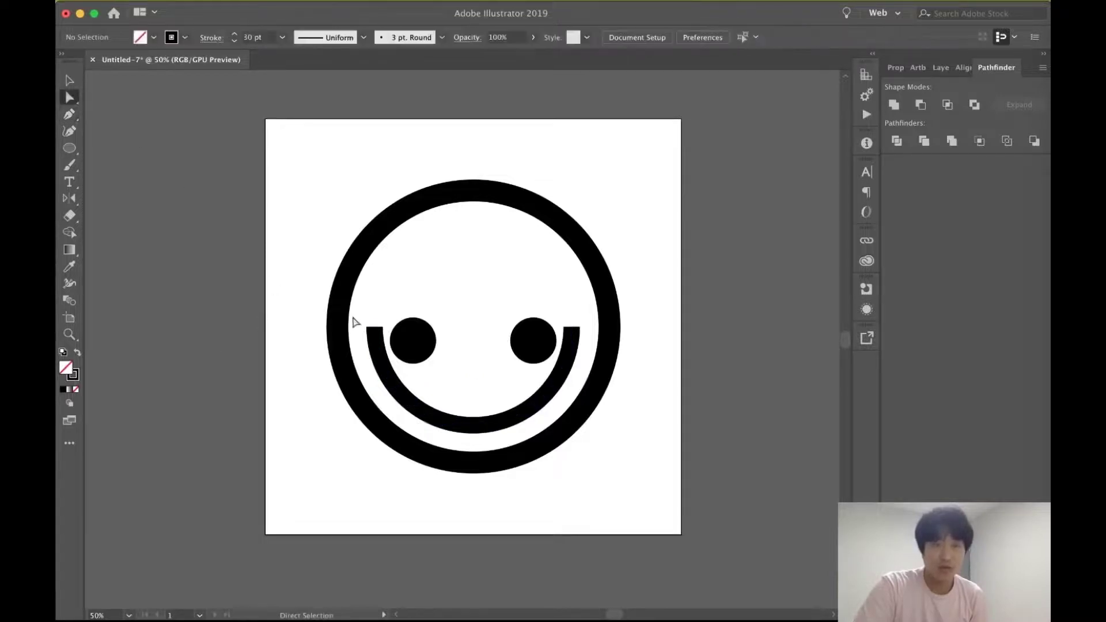
pyautogui.click(373, 327)
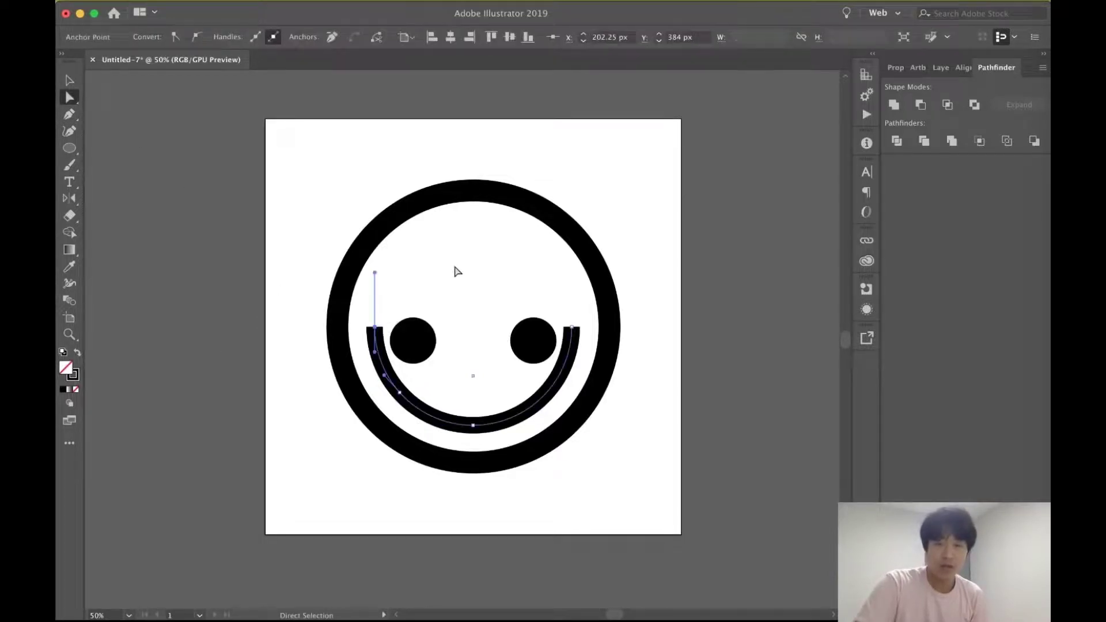
pyautogui.press('Delete')
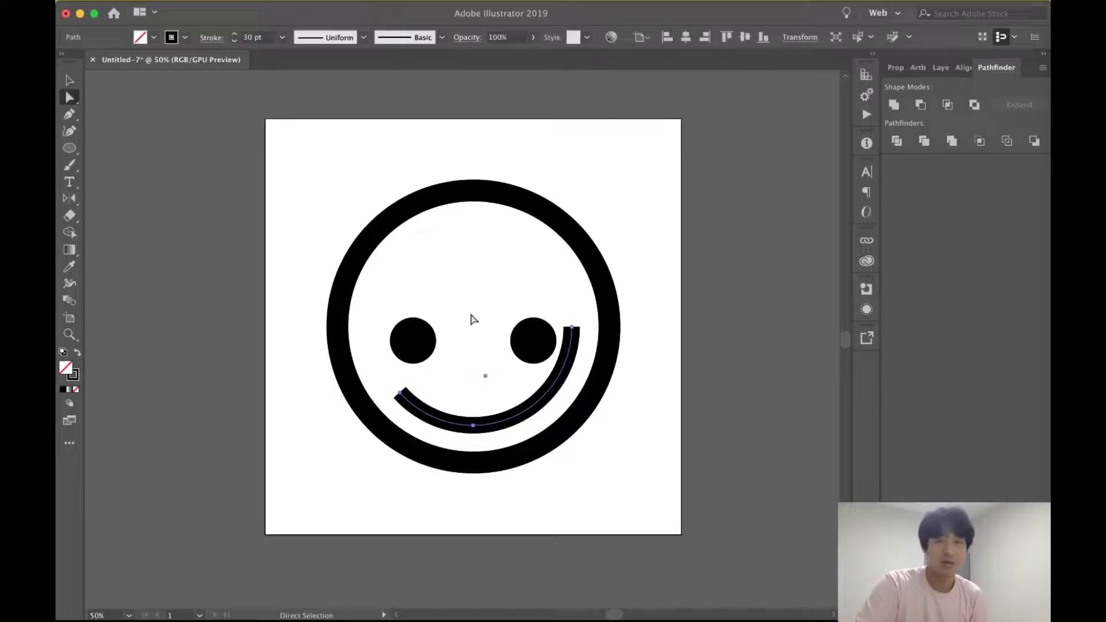
# Step: Delete the arc's right end point so only the left half of the smile is kept
pyautogui.click(572, 327)
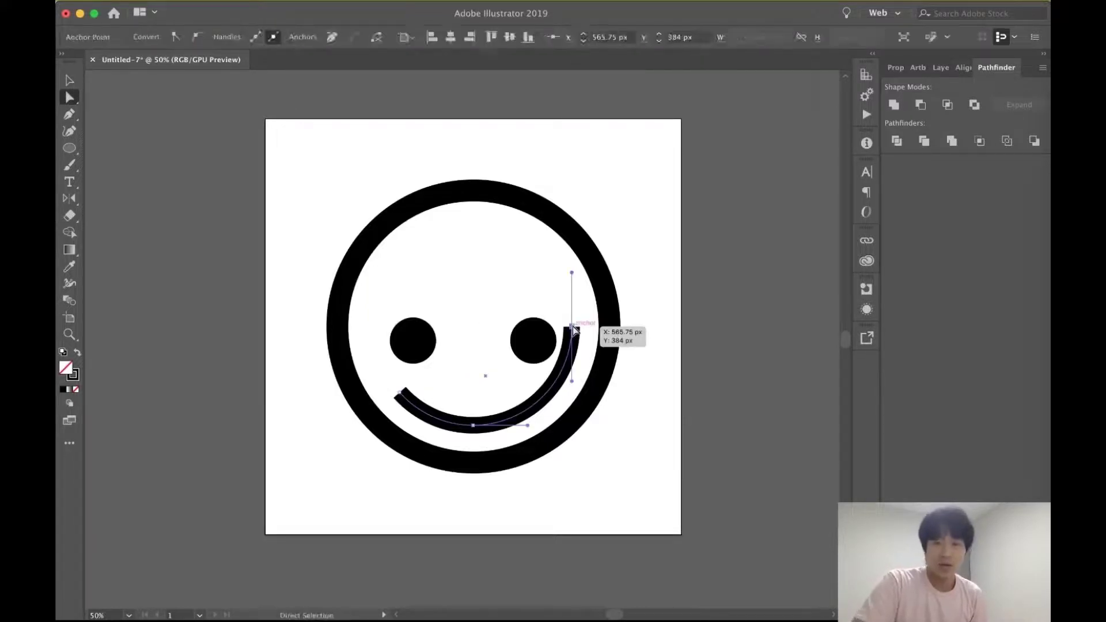
pyautogui.press('Delete')
pyautogui.click(69, 80)
pyautogui.click(284, 479)
# Step: Duplicate the half smile, mirror the copy left to right and let it meet the original at the face's centre
pyautogui.click(422, 413)
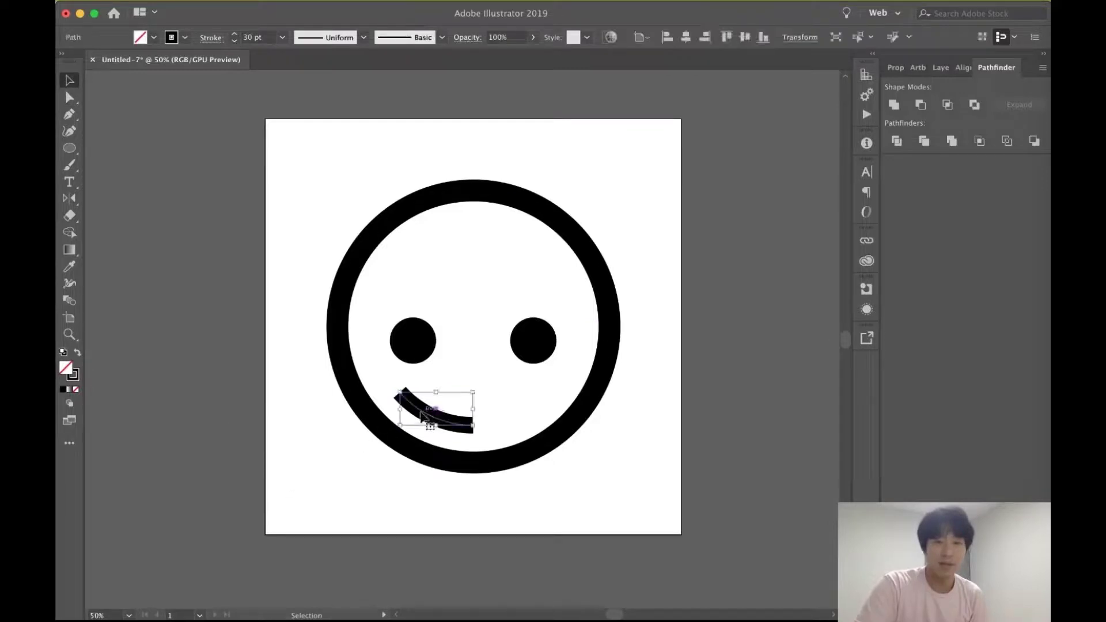
pyautogui.moveTo(423, 414); pyautogui.dragTo(494, 414)
pyautogui.click(70, 198)
pyautogui.moveTo(543, 389); pyautogui.dragTo(494, 370)
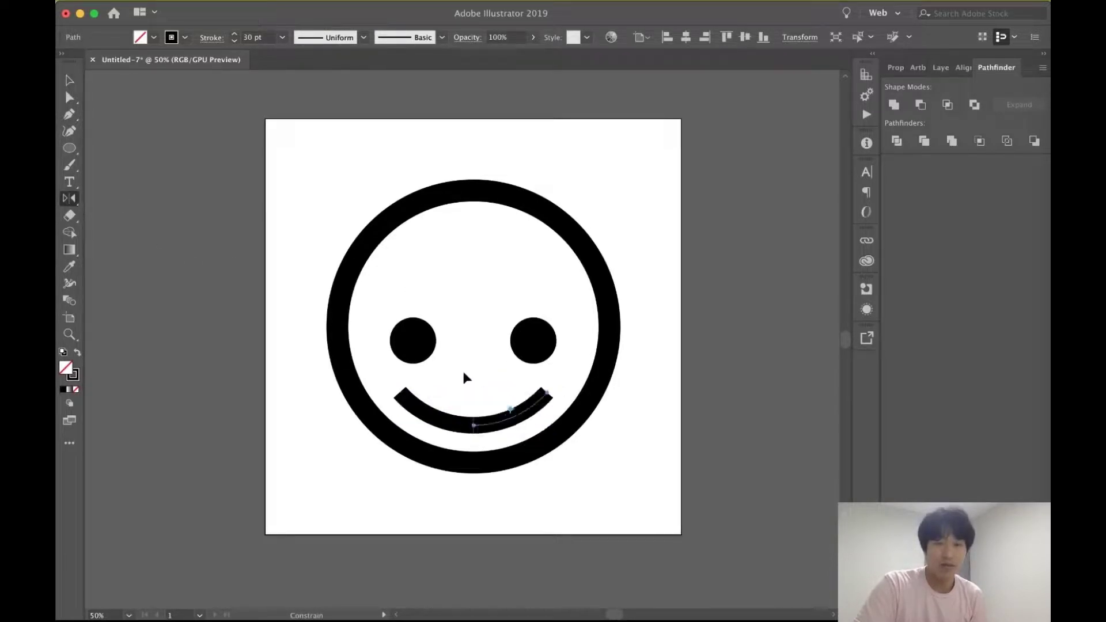
pyautogui.click(69, 81)
pyautogui.click(250, 410)
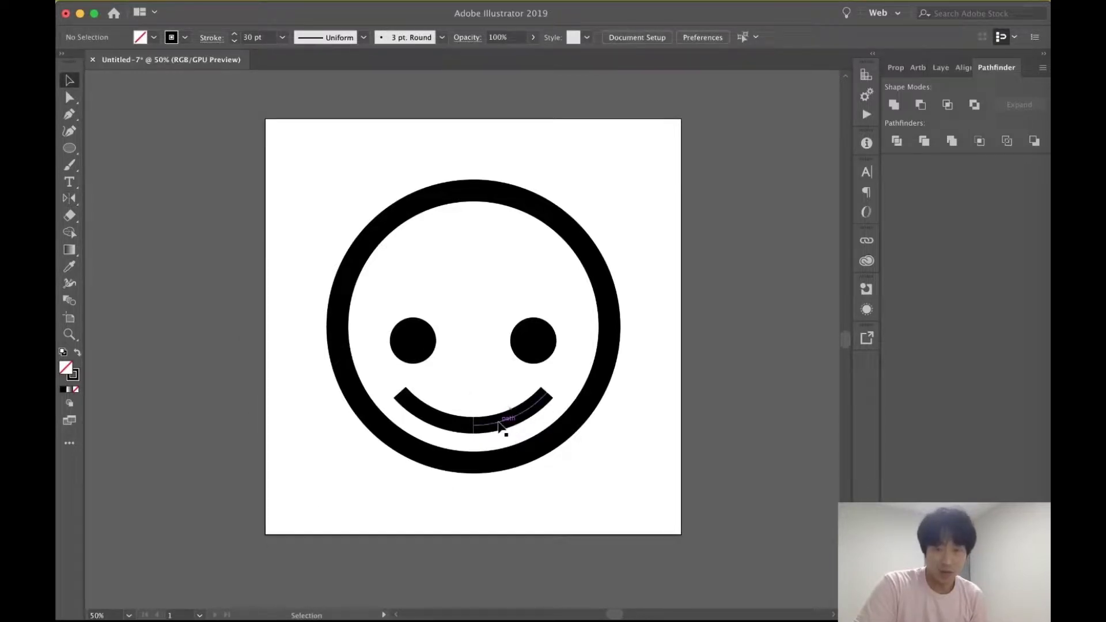
# Step: Join the two overlapping middle anchor points of the smile halves into a single path
pyautogui.press('a')
pyautogui.moveTo(455, 382); pyautogui.dragTo(489, 445)
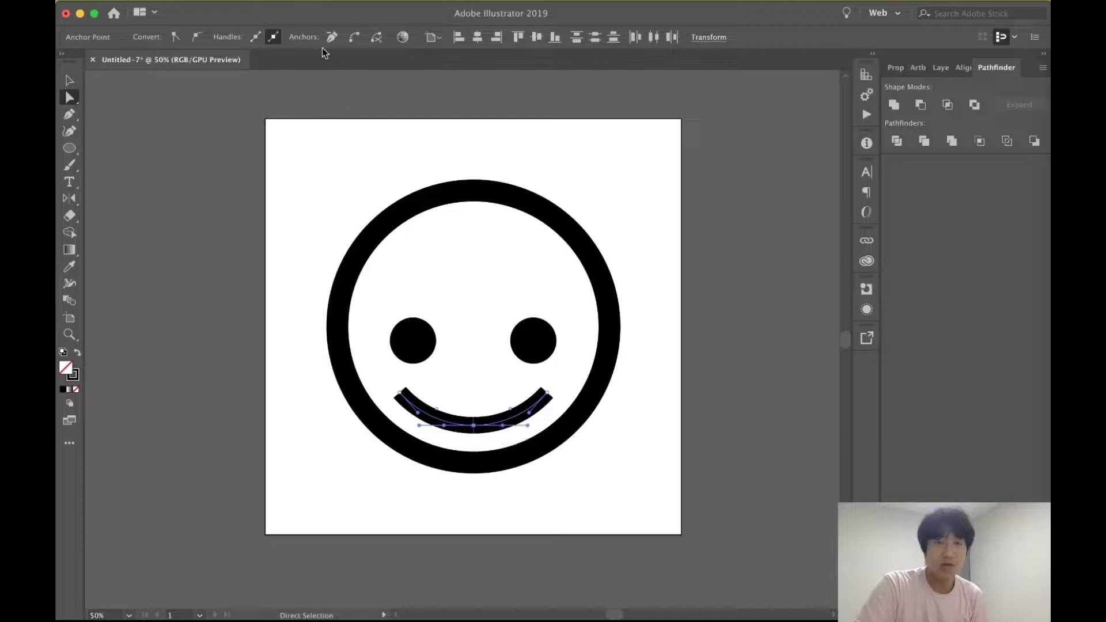
pyautogui.click(242, 1)
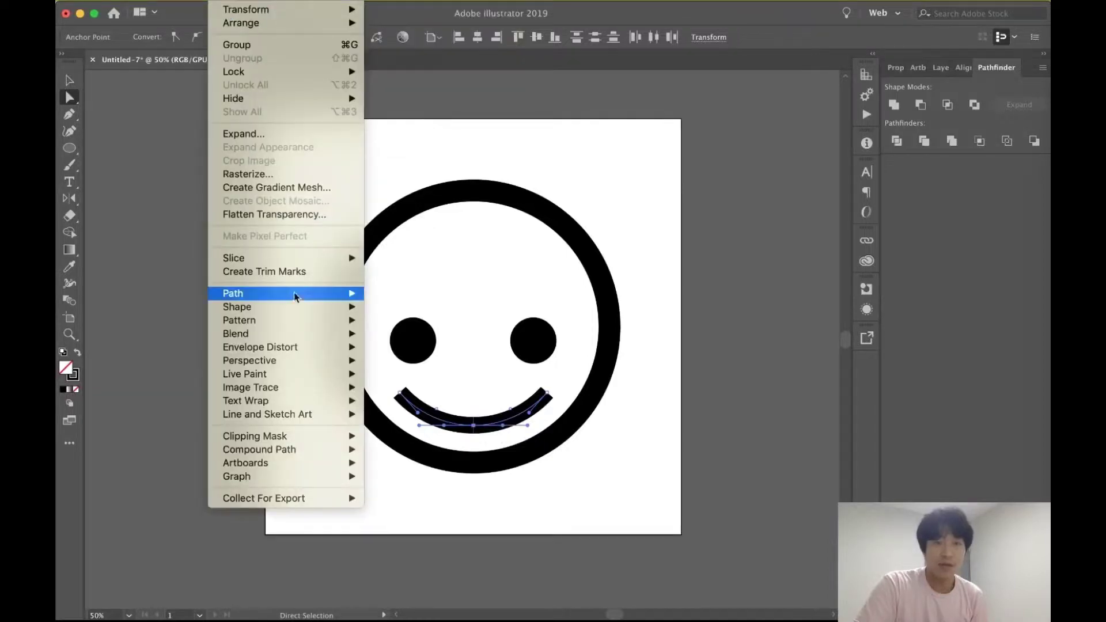
pyautogui.moveTo(295, 293)
pyautogui.click(411, 304)
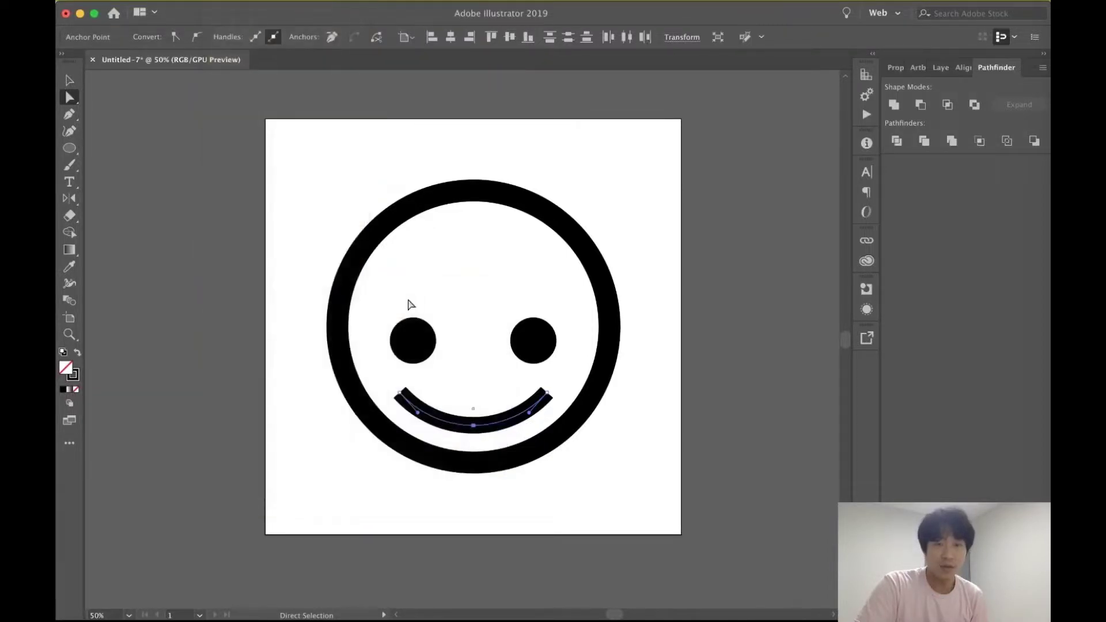
pyautogui.click(90, 96)
# Step: Test that the smile moves as one path by shifting it above the eyes, and undo the move
pyautogui.click(70, 81)
pyautogui.moveTo(430, 419); pyautogui.dragTo(435, 267)
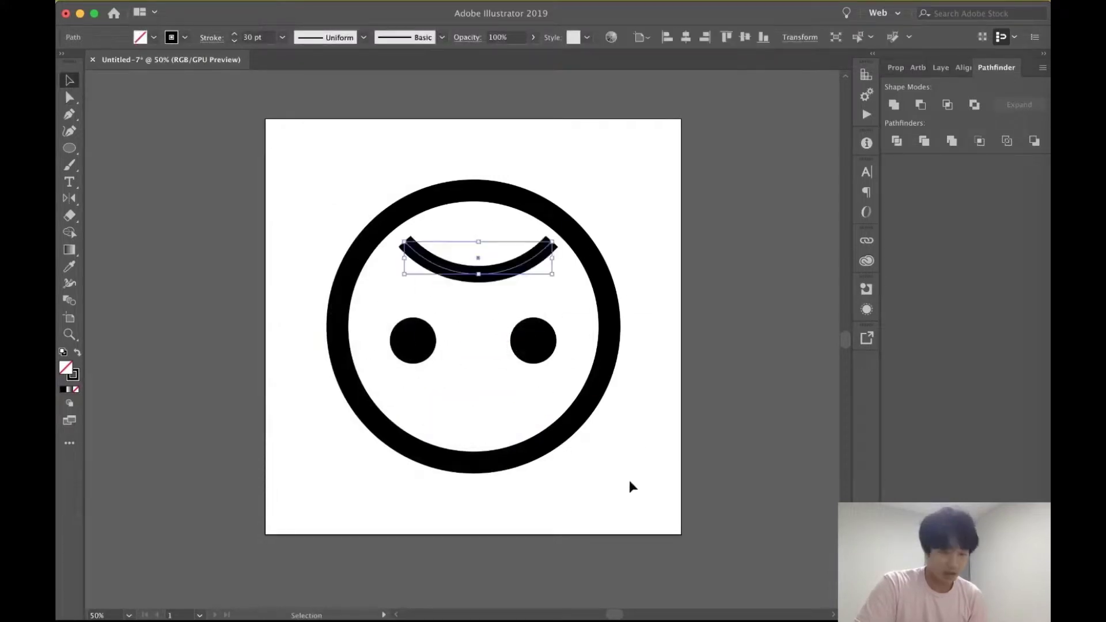
pyautogui.press('super+z')
pyautogui.click(649, 181)
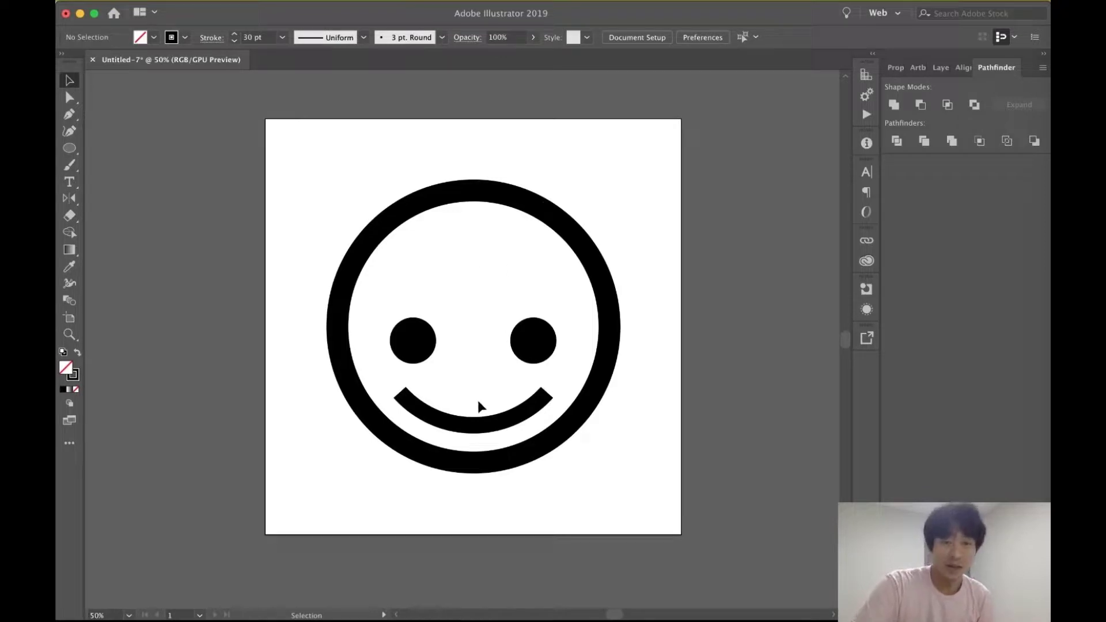
pyautogui.click(472, 427)
pyautogui.click(469, 374)
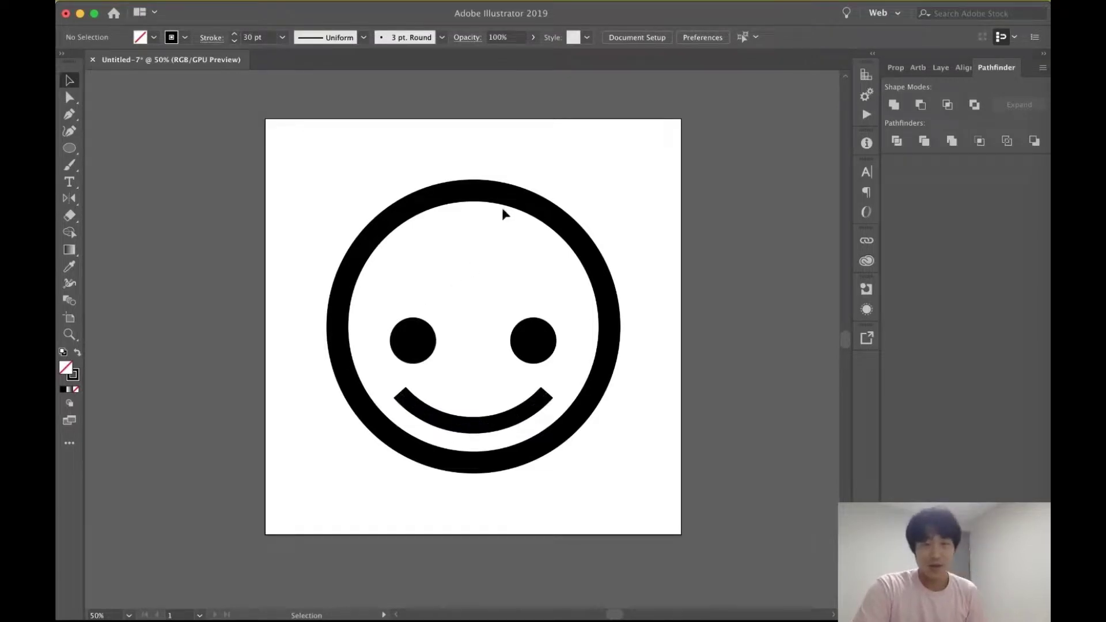
# Step: Draw three overlapping black-filled, strokeless ellipses over the top of the face as hair
pyautogui.click(69, 148)
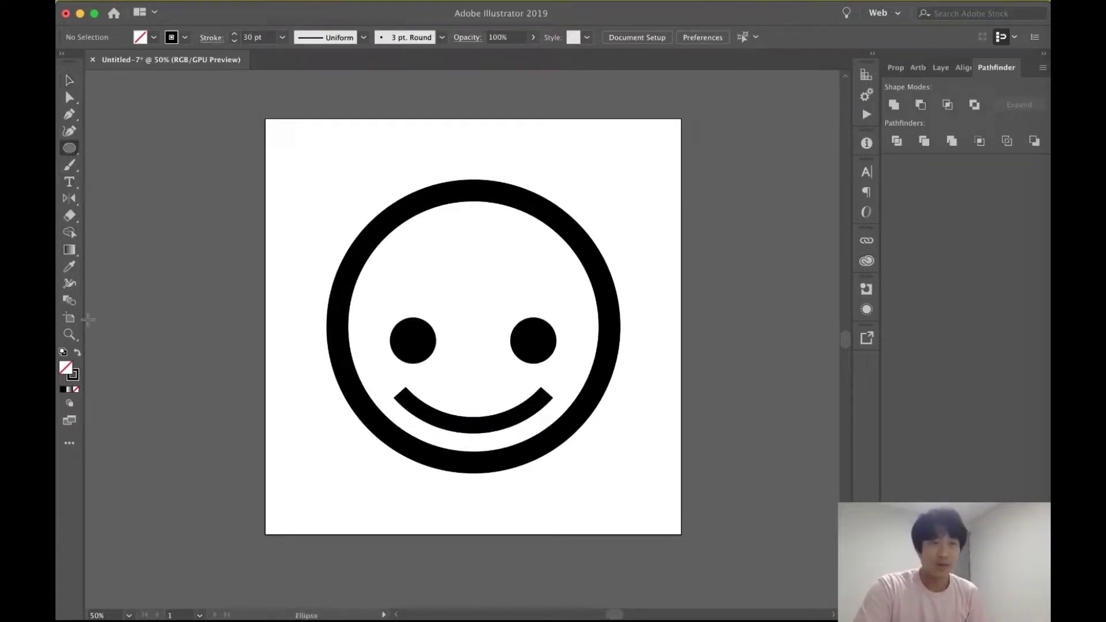
pyautogui.click(77, 353)
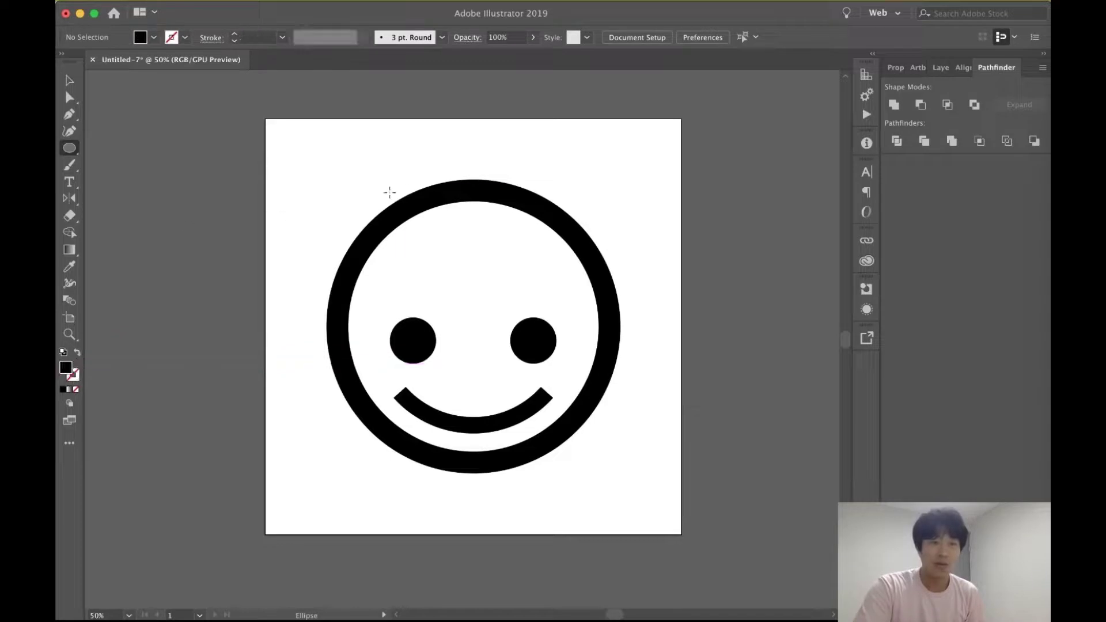
pyautogui.moveTo(344, 182); pyautogui.dragTo(528, 314)
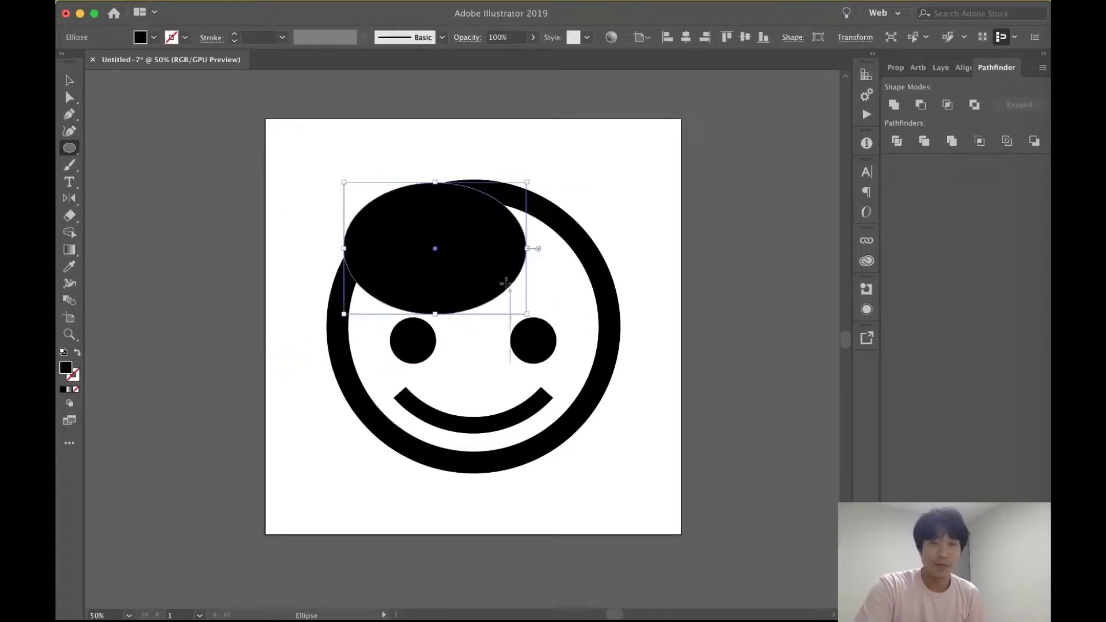
pyautogui.moveTo(471, 156); pyautogui.dragTo(628, 290)
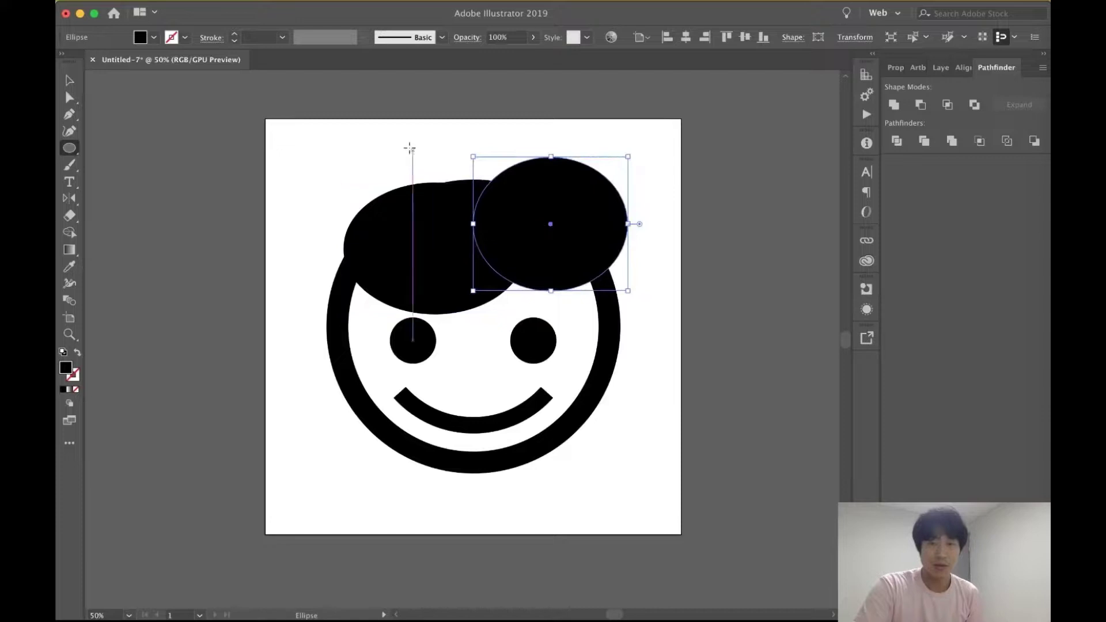
pyautogui.moveTo(382, 144); pyautogui.dragTo(548, 256)
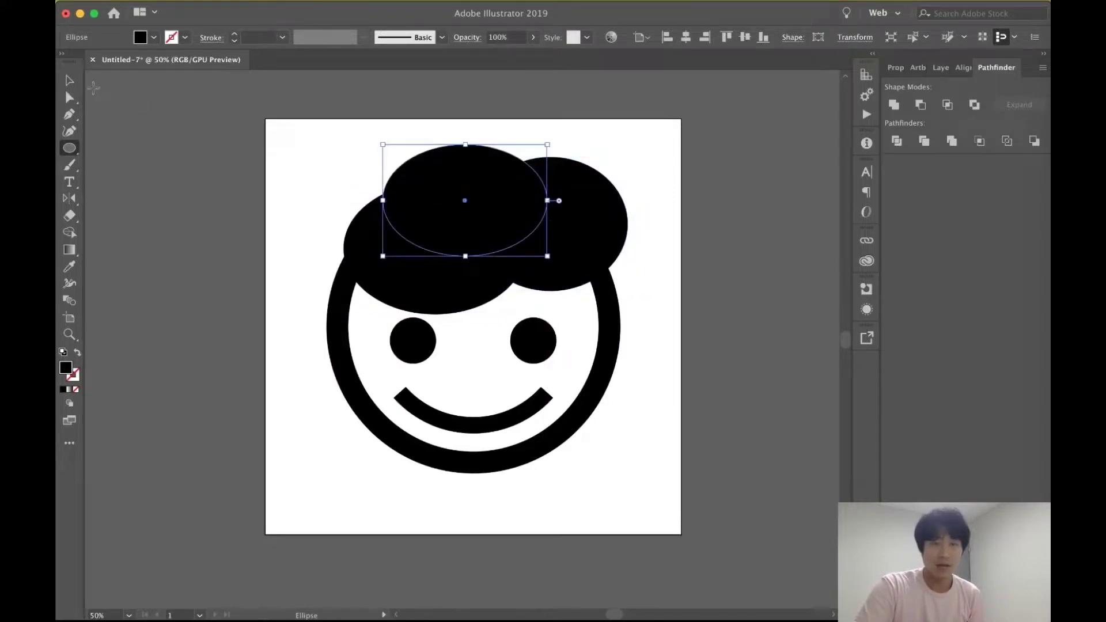
# Step: Reposition the hair ellipses: top one slightly up and left, left one further left, right one slightly down
pyautogui.click(69, 80)
pyautogui.moveTo(466, 176); pyautogui.dragTo(451, 166)
pyautogui.moveTo(436, 274); pyautogui.dragTo(409, 275)
pyautogui.moveTo(563, 217)
pyautogui.mouseDown()
pyautogui.moveTo(576, 236)
pyautogui.moveTo(565, 235)
pyautogui.mouseUp()
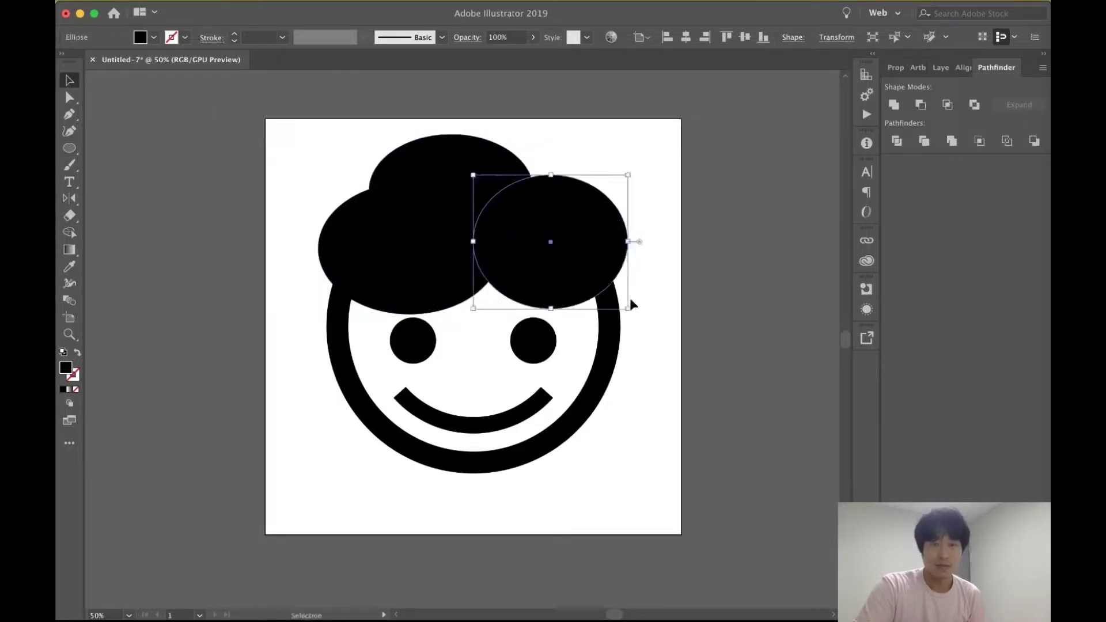
pyautogui.click(654, 357)
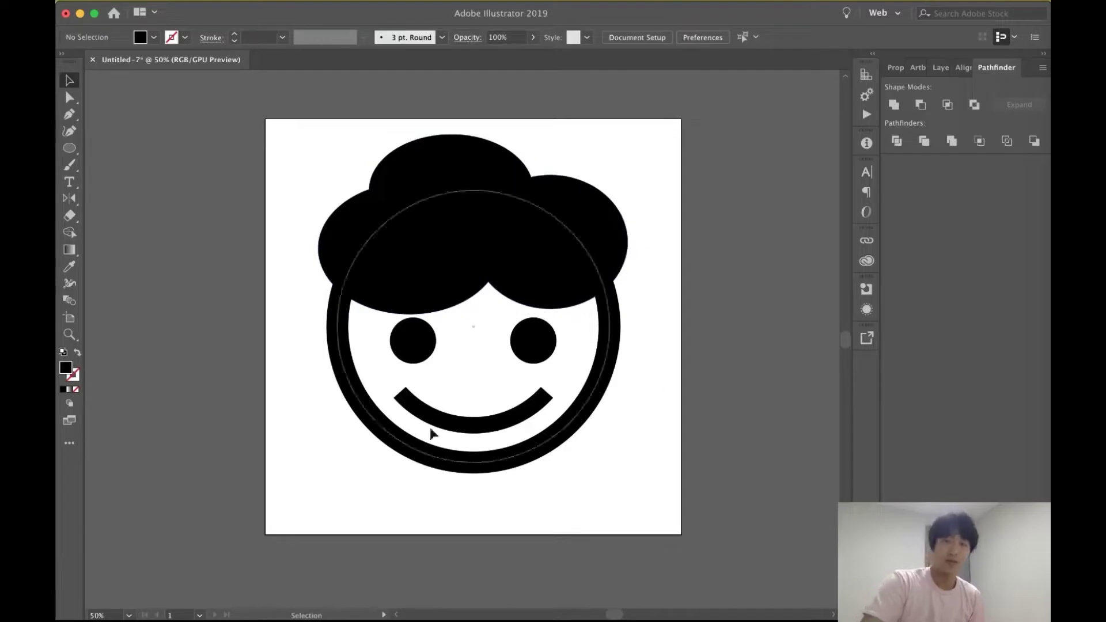
# Step: Move the whole drawing slightly down and to the right to balance it on the artboard
pyautogui.press('super+a')
pyautogui.click(739, 219)
pyautogui.moveTo(273, 119); pyautogui.dragTo(543, 330)
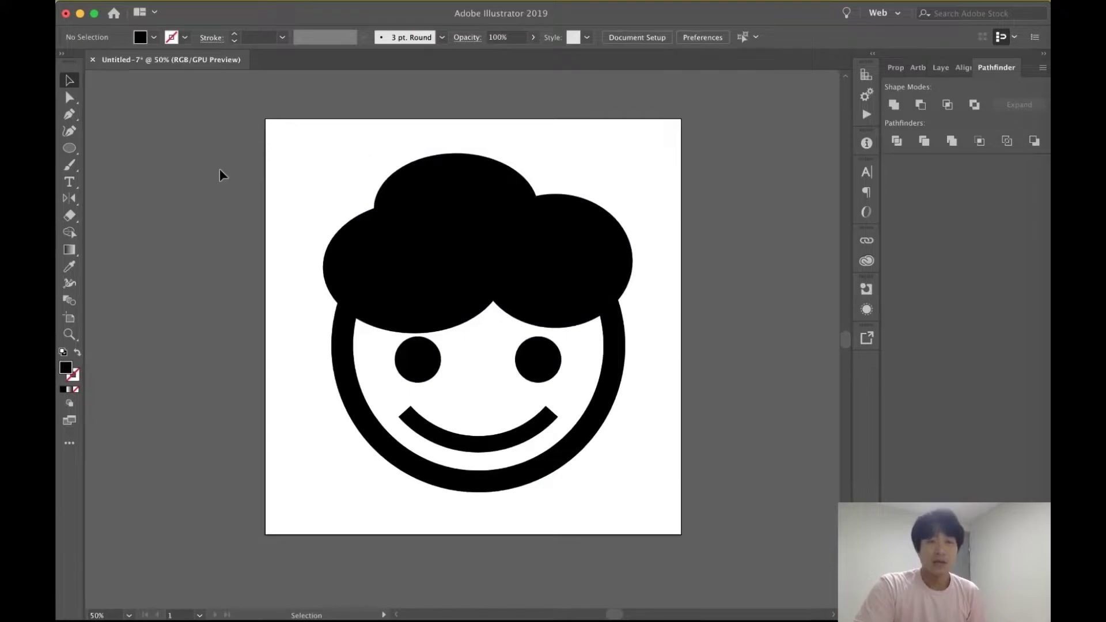
# Step: Save the drawing as face.ai in the images folder with the Illustrator CC version and default options
pyautogui.press('a')
pyautogui.press('super+shift+s')
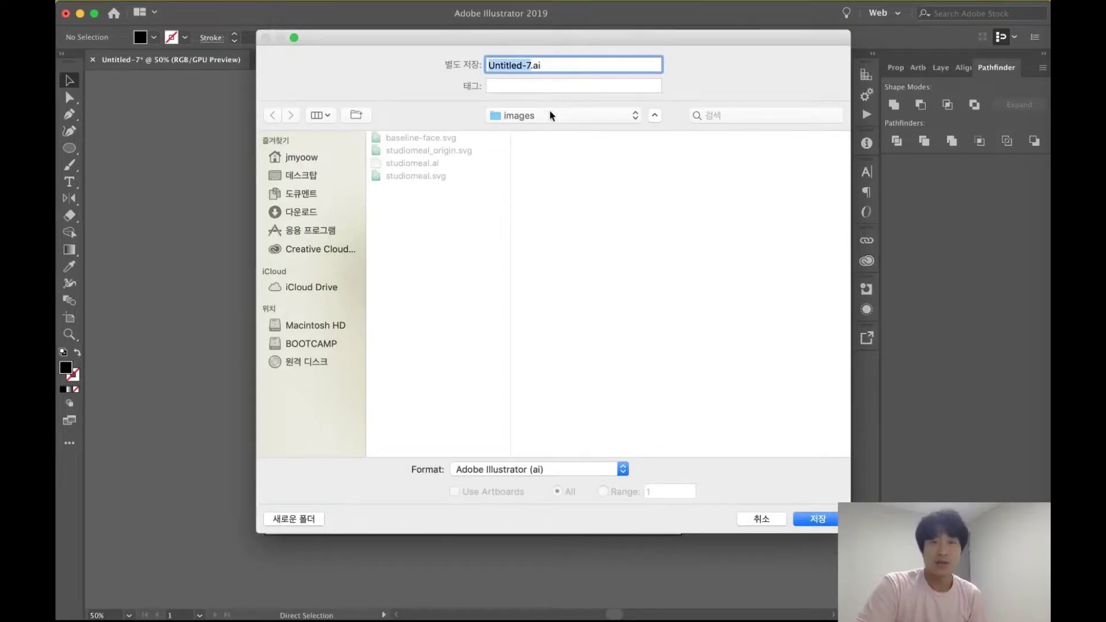
pyautogui.press('Return')
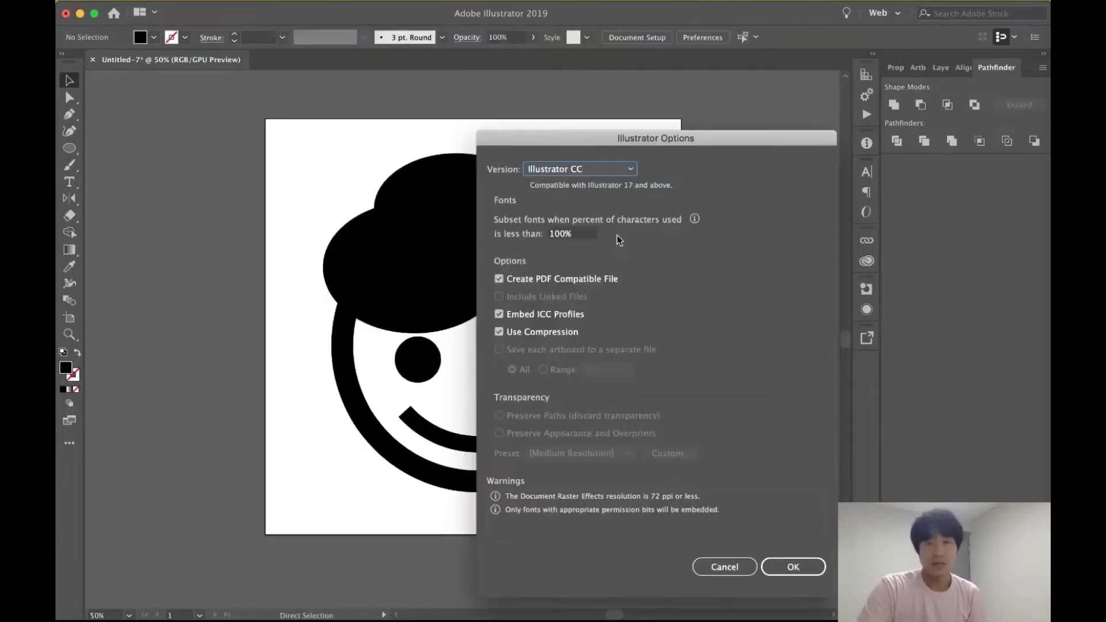
pyautogui.click(793, 568)
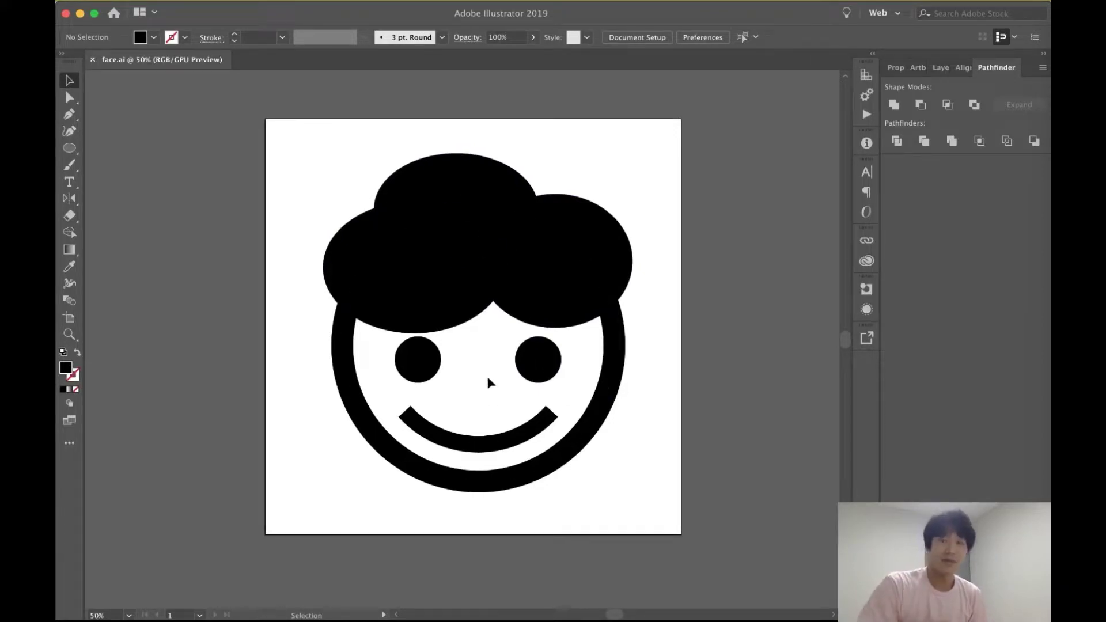
# Step: Start exporting the drawing to the images folder as face.svg in SVG format
pyautogui.click(163, 0)
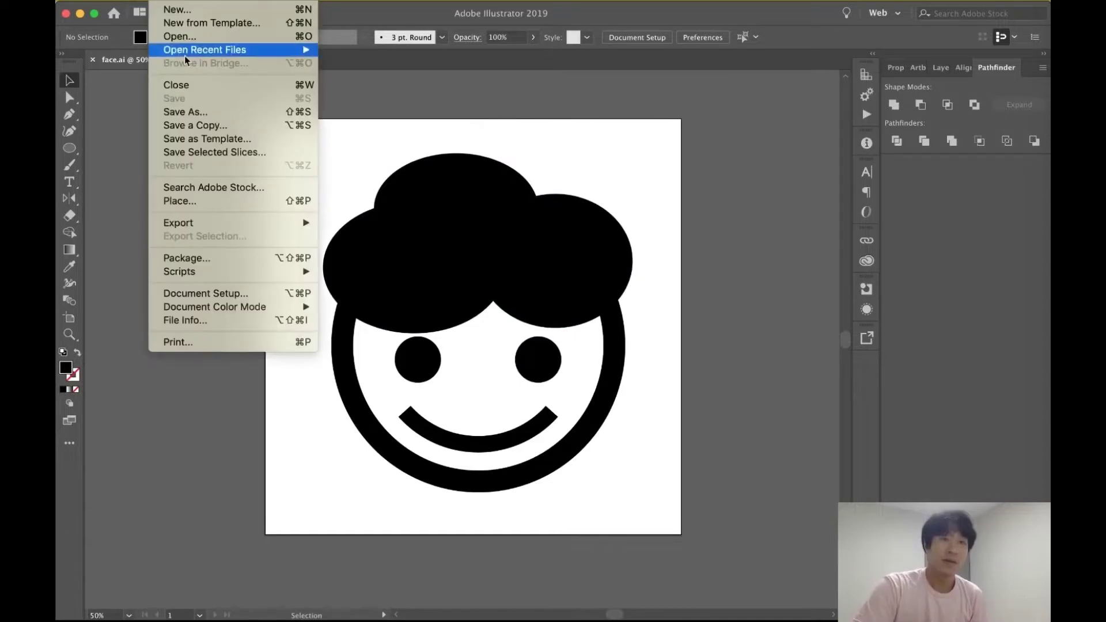
pyautogui.moveTo(204, 225)
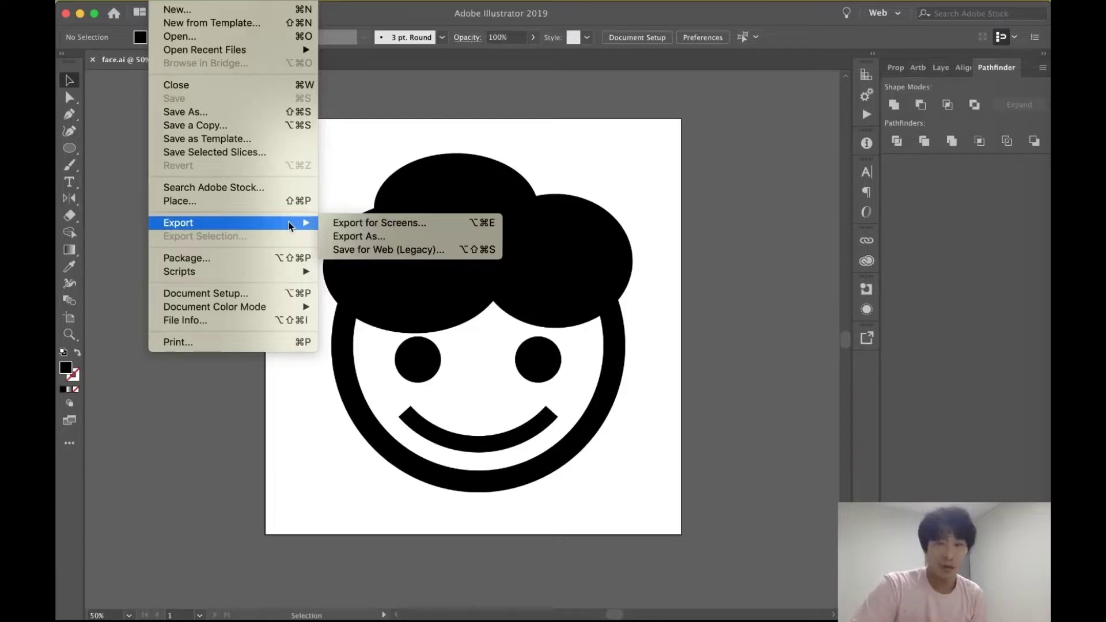
pyautogui.click(388, 240)
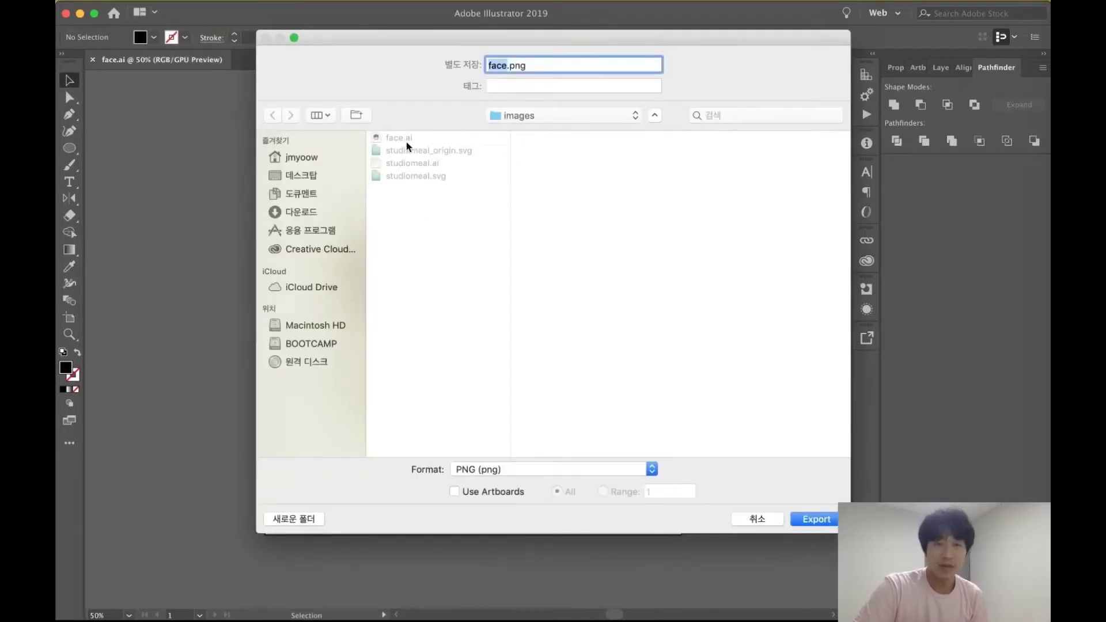
pyautogui.click(494, 470)
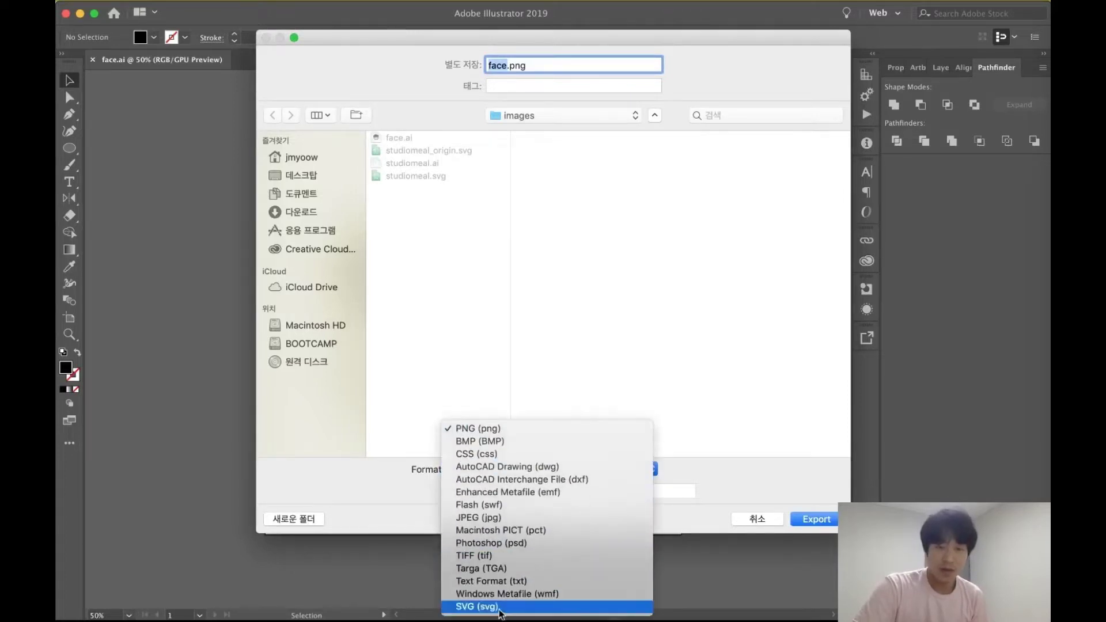
pyautogui.click(500, 608)
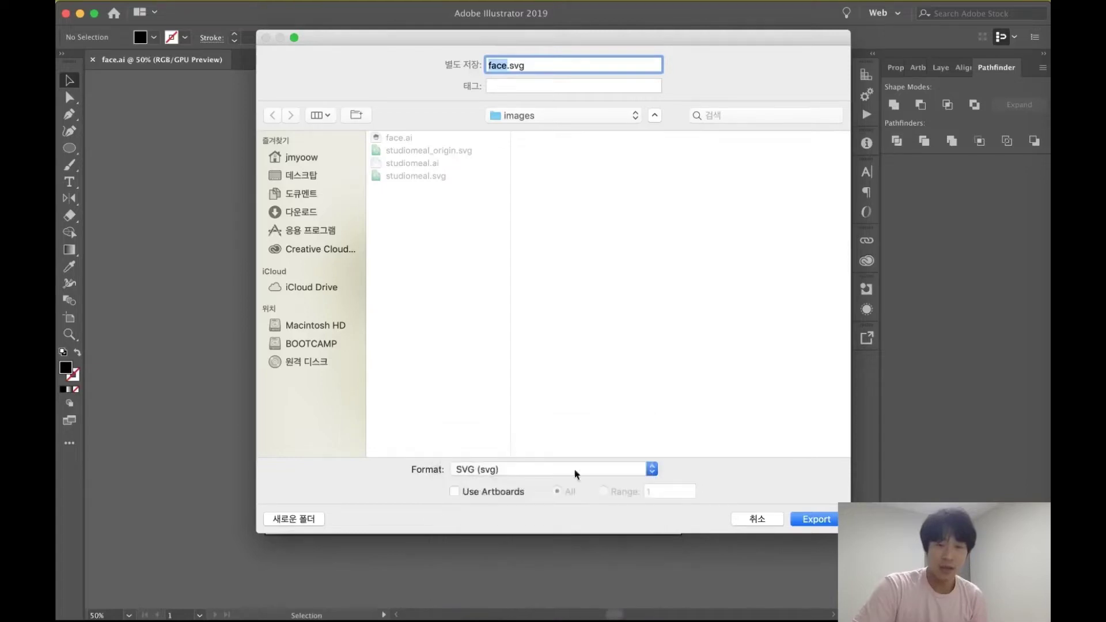
pyautogui.click(814, 519)
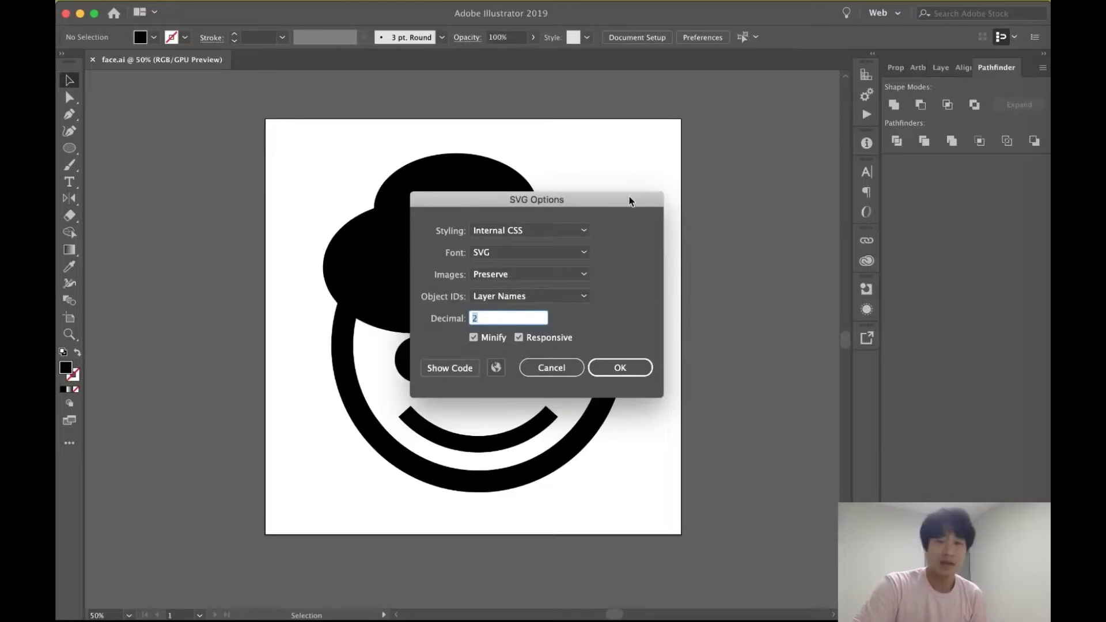
# Step: Turn off Minify in the SVG export options, keeping Internal CSS styling and 2 decimals
pyautogui.moveTo(625, 199); pyautogui.dragTo(618, 187)
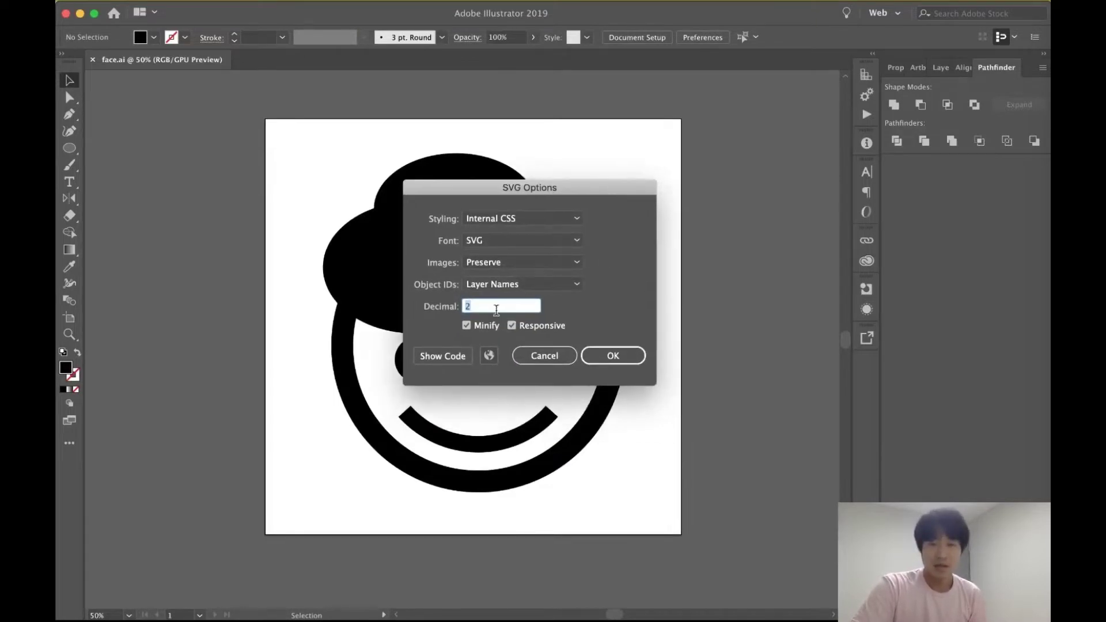
pyautogui.click(619, 357)
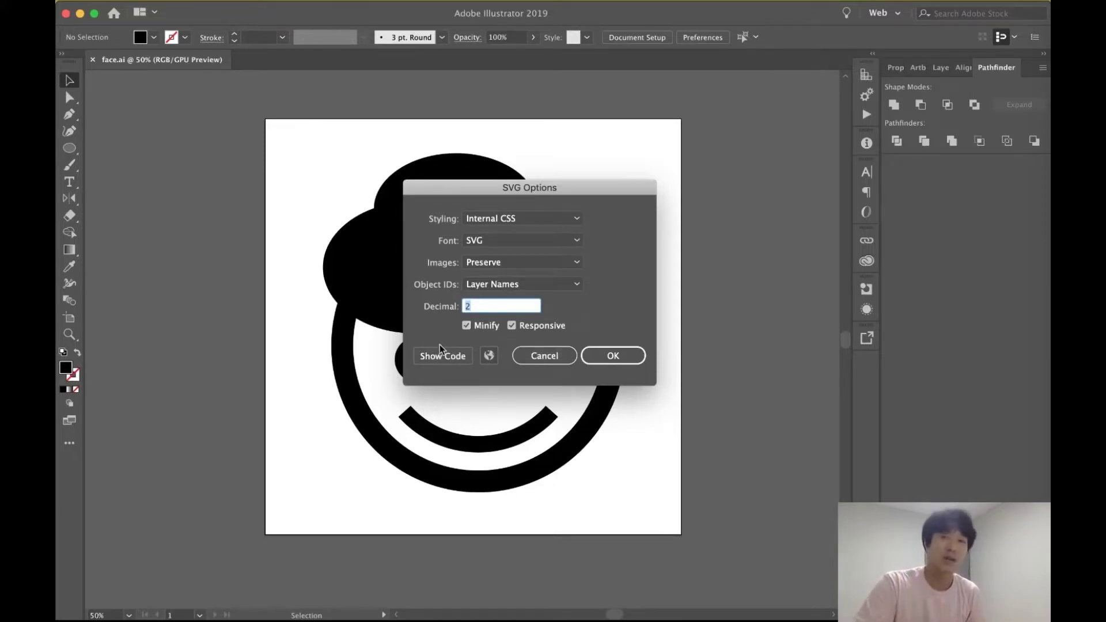
pyautogui.click(483, 327)
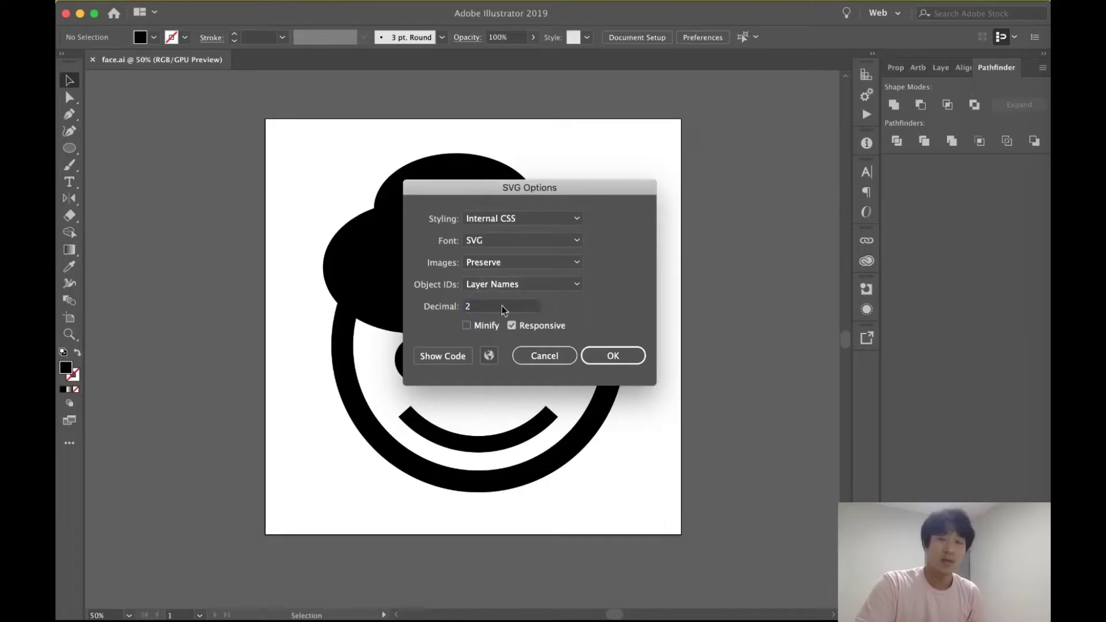
# Step: Preview the generated SVG code, close the preview, and complete the SVG export
pyautogui.click(427, 356)
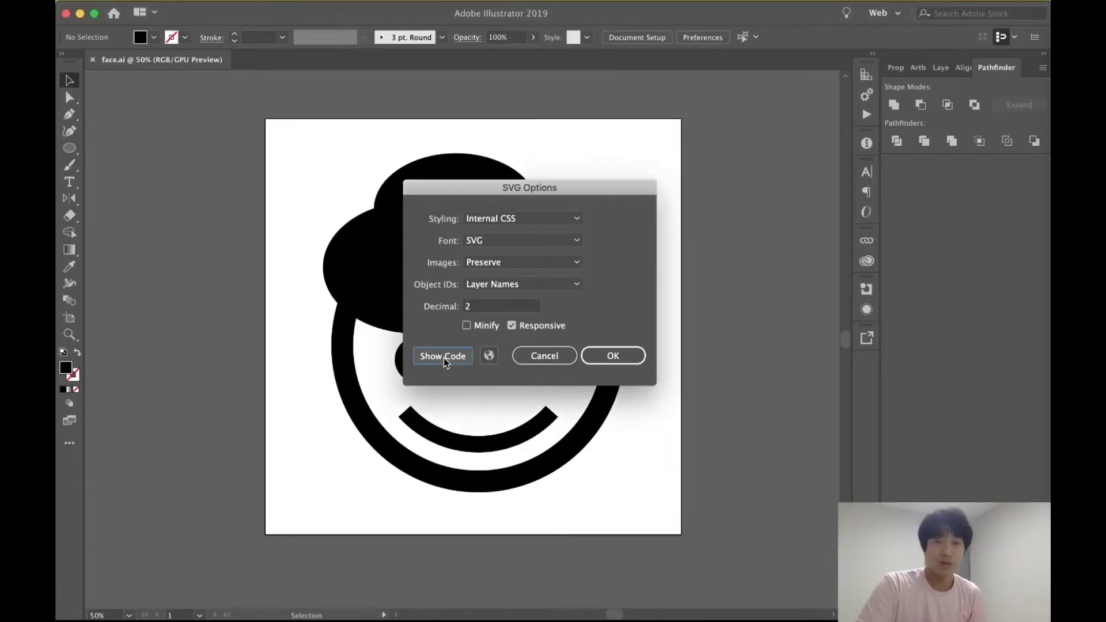
pyautogui.click(320, 147)
pyautogui.scroll(-3, 320, 147)
pyautogui.scroll(3, 321, 147)
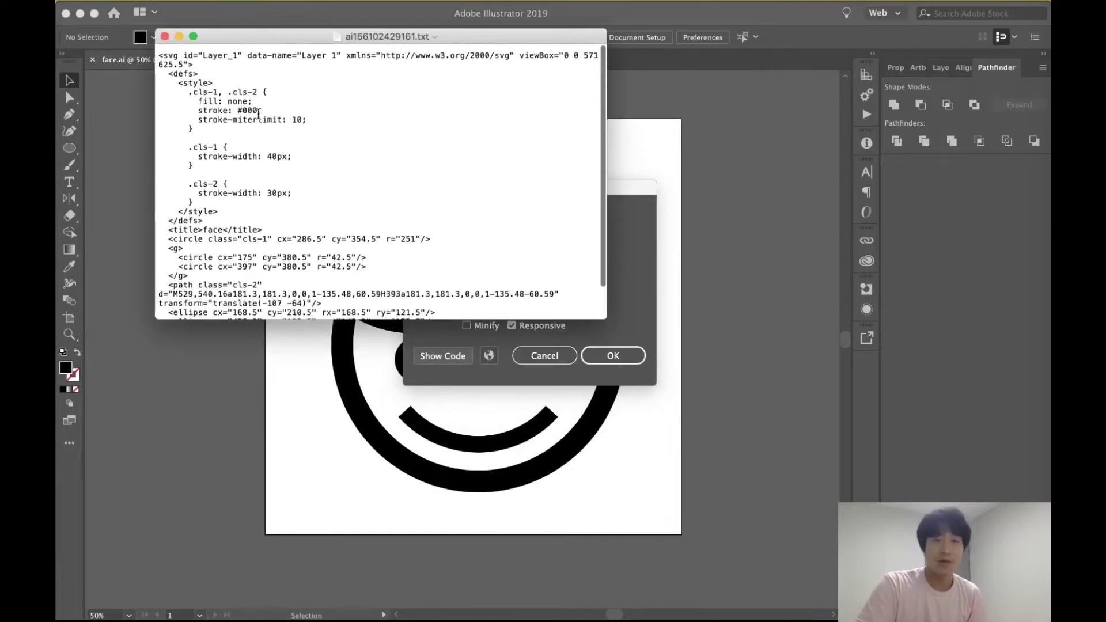
pyautogui.press('super+a')
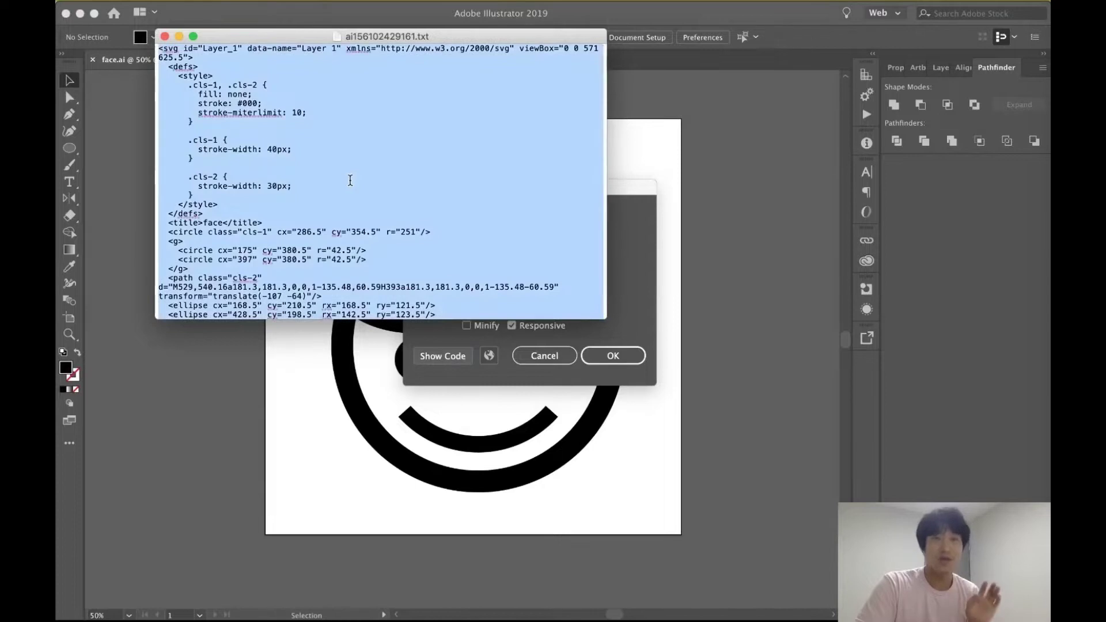
pyautogui.press('super+q')
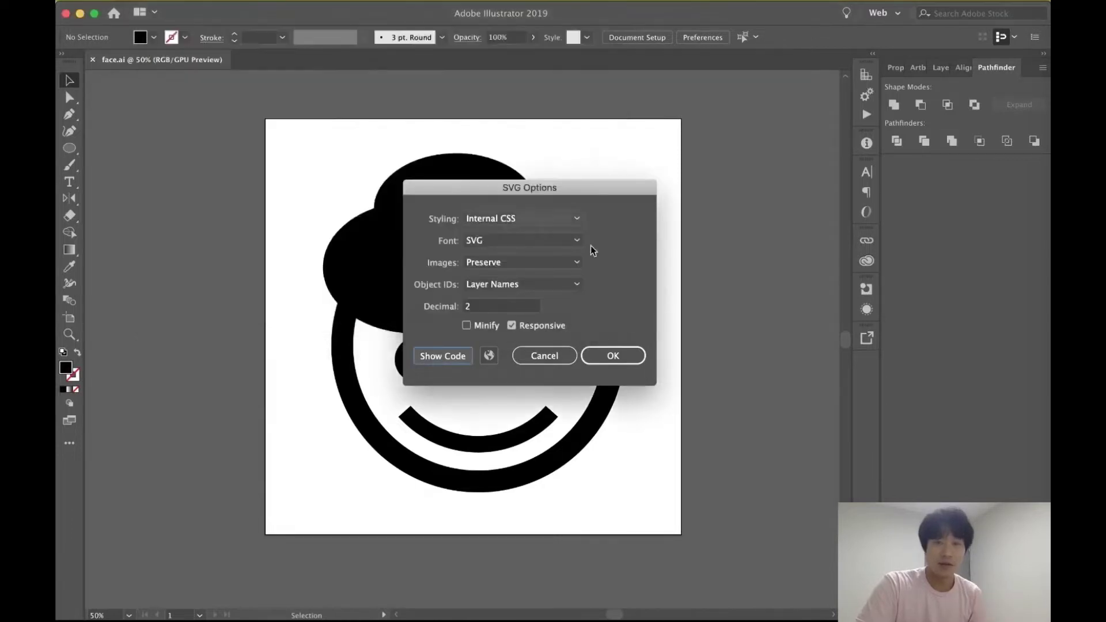
pyautogui.click(613, 357)
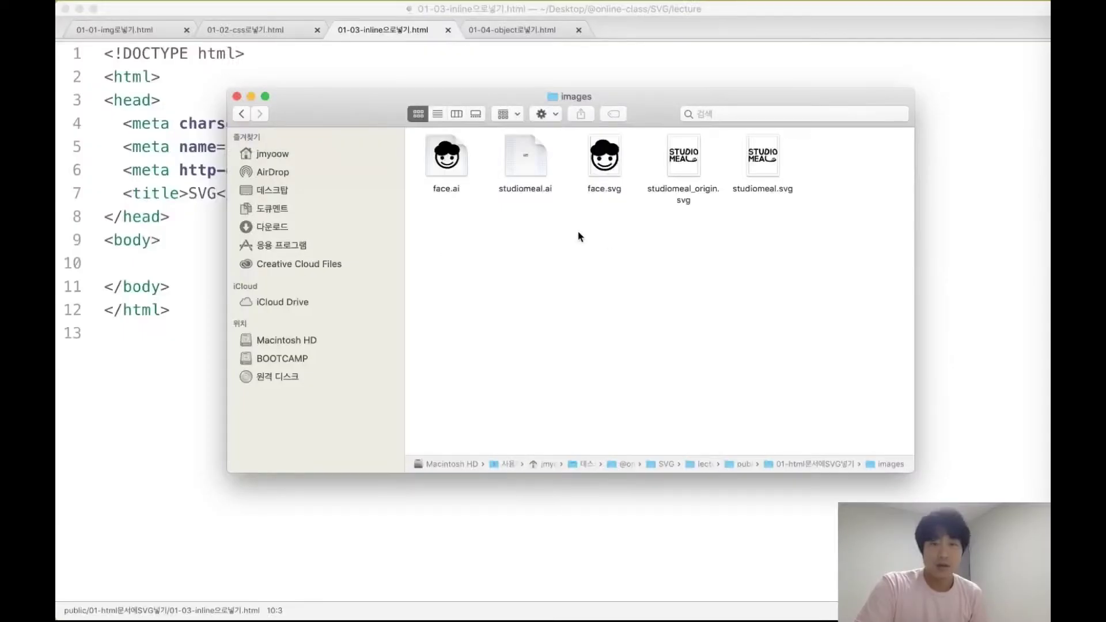
# Step: Open face.svg from the images folder in the code editor and copy all of its SVG code
pyautogui.click(612, 176)
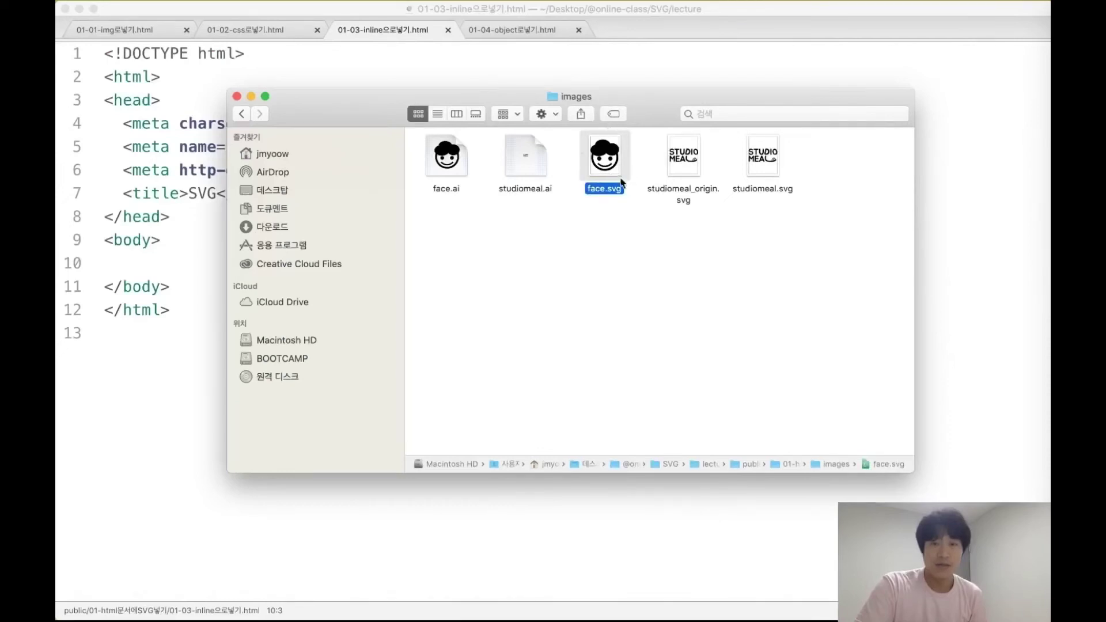
pyautogui.moveTo(614, 171); pyautogui.dragTo(557, 617)
pyautogui.scroll(-4, 427, 316)
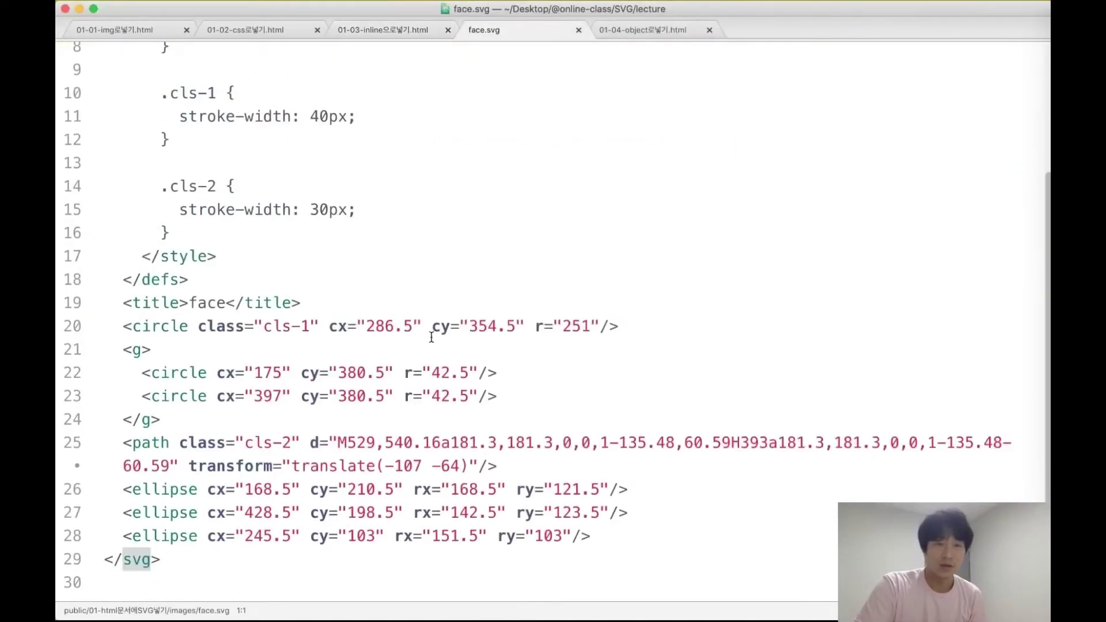
pyautogui.scroll(4, 439, 222)
pyautogui.scroll(-4, 449, 222)
pyautogui.scroll(4, 478, 227)
pyautogui.press('super+a')
pyautogui.click(426, 111)
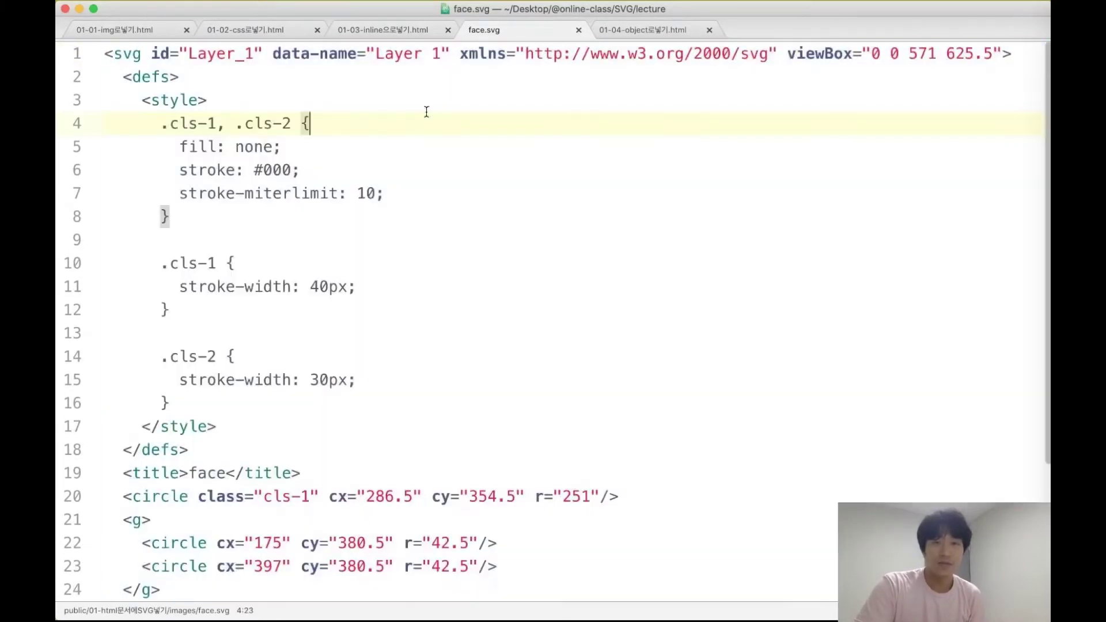
# Step: Paste the SVG code into the empty body of 01-03-inline으로넣기.html and save the file
pyautogui.click(395, 29)
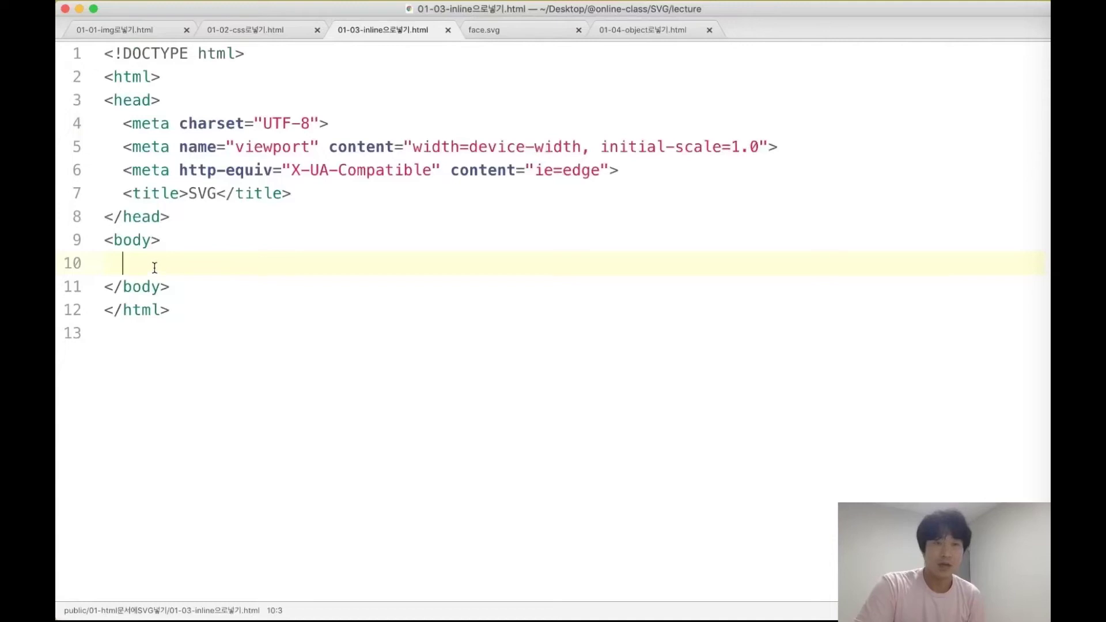
pyautogui.press('super+v')
pyautogui.scroll(-1, 467, 201)
pyautogui.click(454, 211)
# Step: Switch to Chrome and reload the inline SVG page to view the whole face
pyautogui.press('super+Tab')
pyautogui.press('super+r')
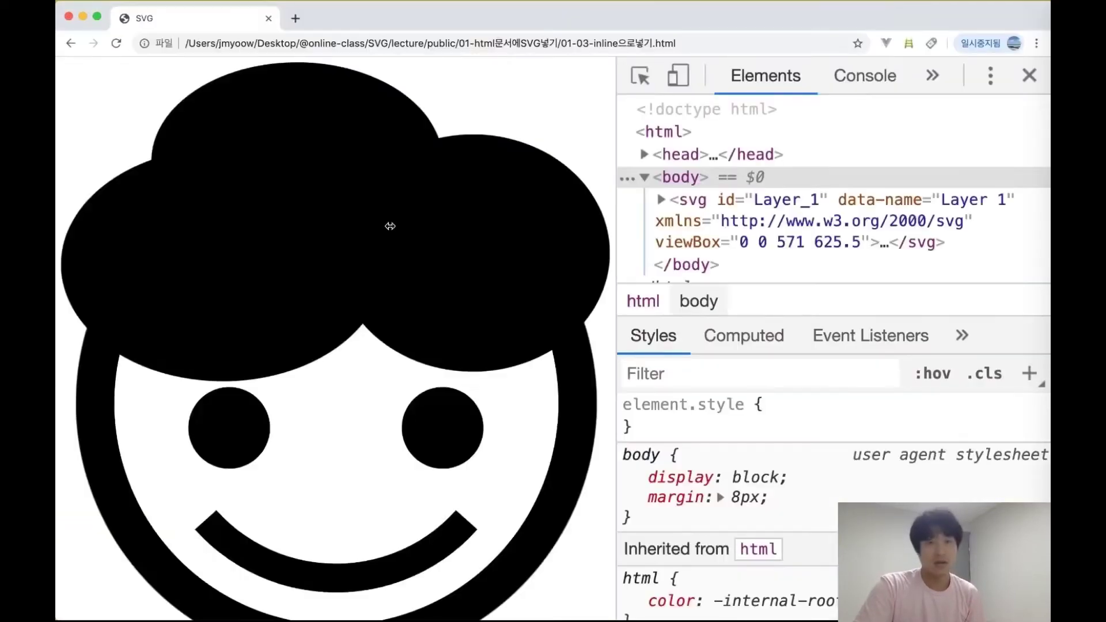
pyautogui.scroll(-2, 494, 299)
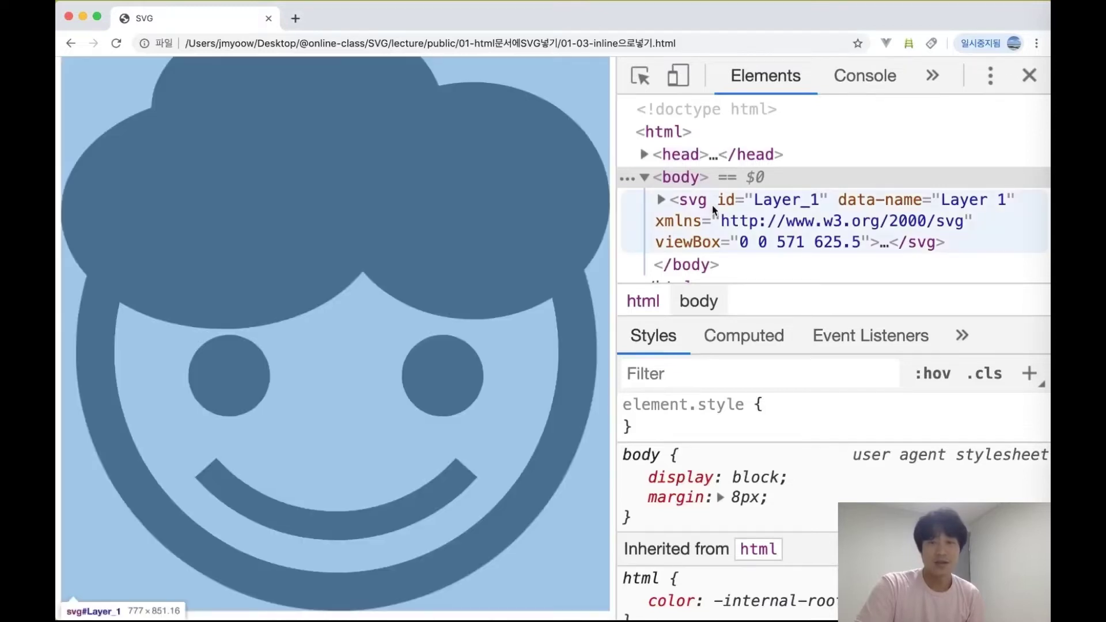
# Step: Select the svg element in the developer tools, enlarge the element tree, and expand the svg to examine its children
pyautogui.click(714, 211)
pyautogui.scroll(-1, 712, 210)
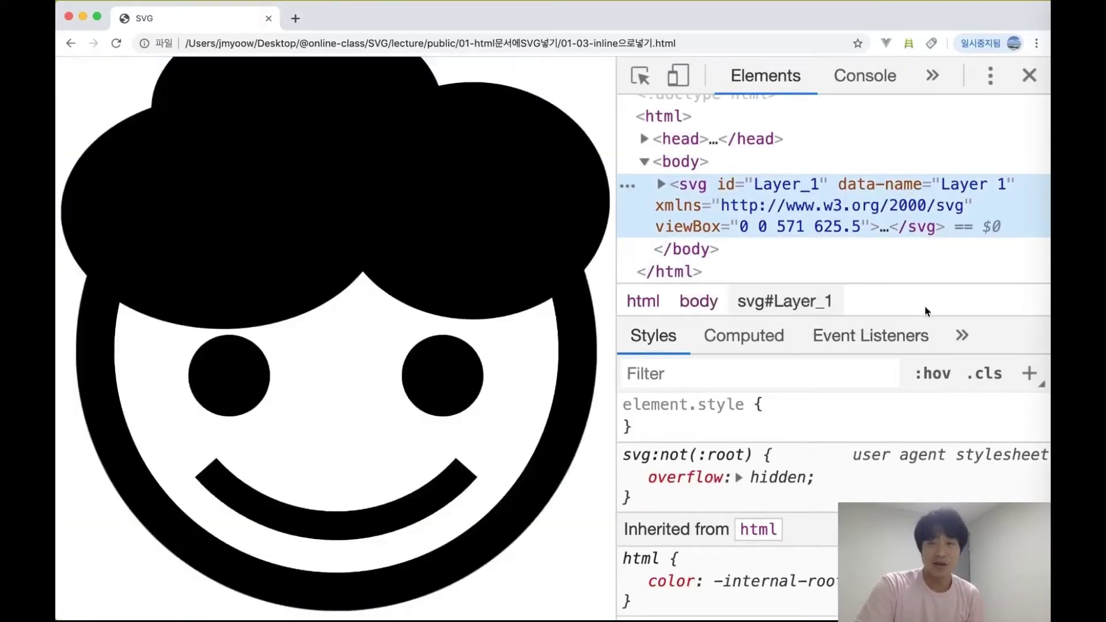
pyautogui.moveTo(924, 314); pyautogui.dragTo(922, 454)
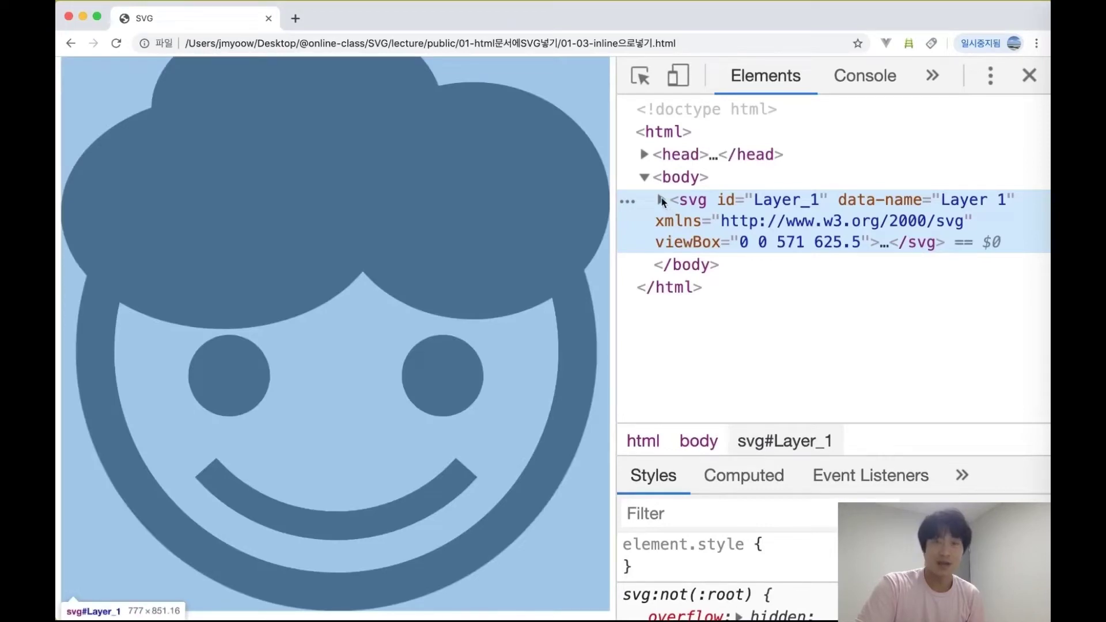
pyautogui.click(661, 199)
pyautogui.scroll(-1, 716, 304)
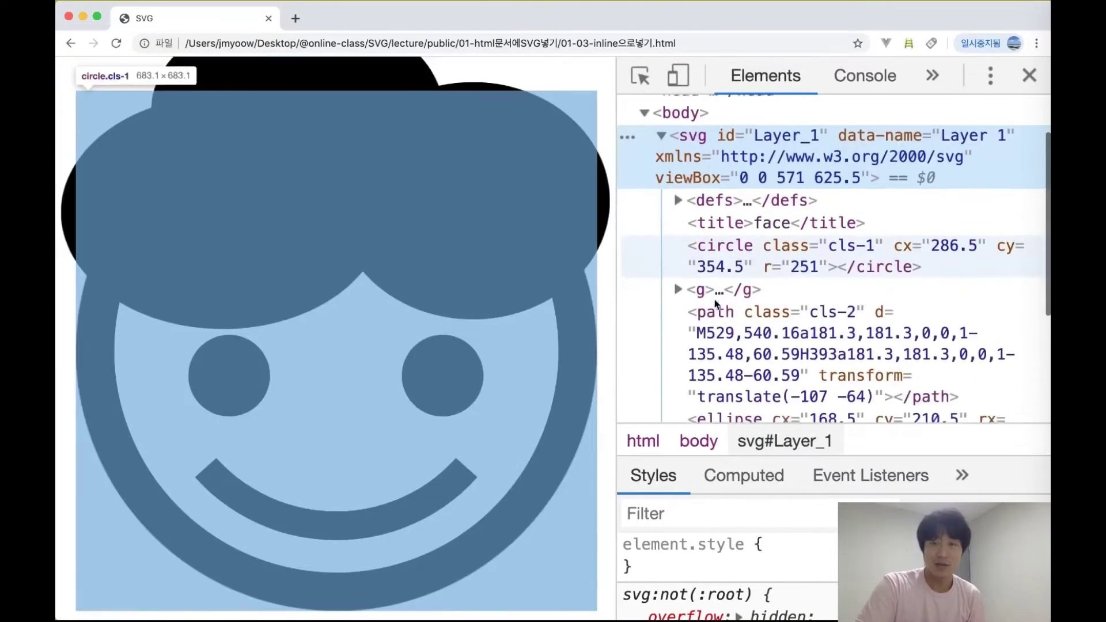
pyautogui.scroll(-5, 732, 259)
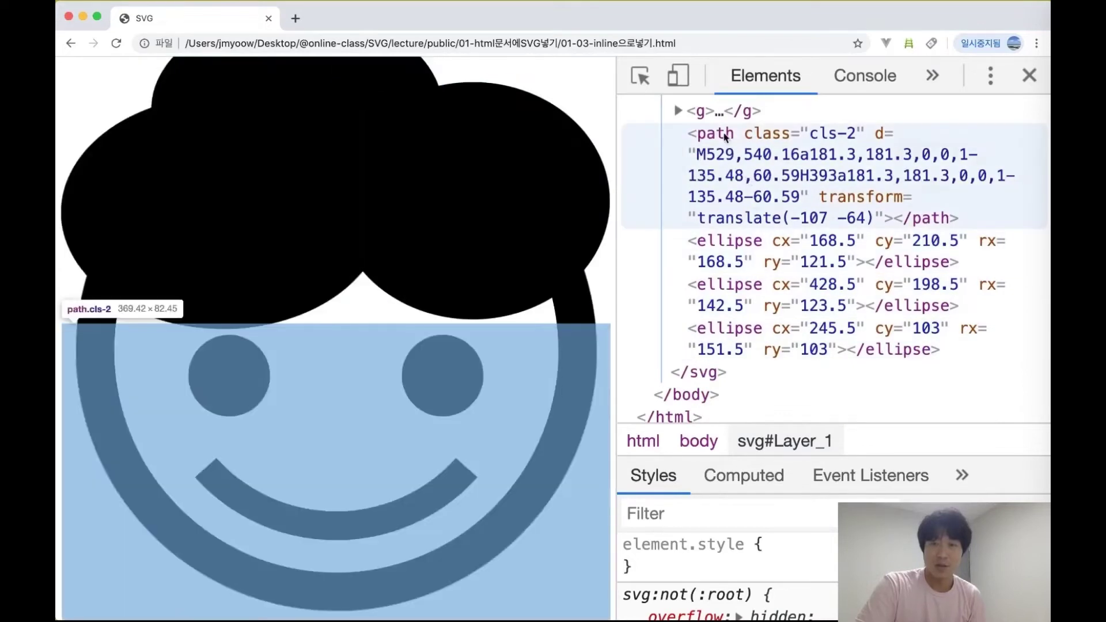
# Step: Inspect the smile path and the three hair ellipses one by one, and collapse the svg element
pyautogui.click(725, 136)
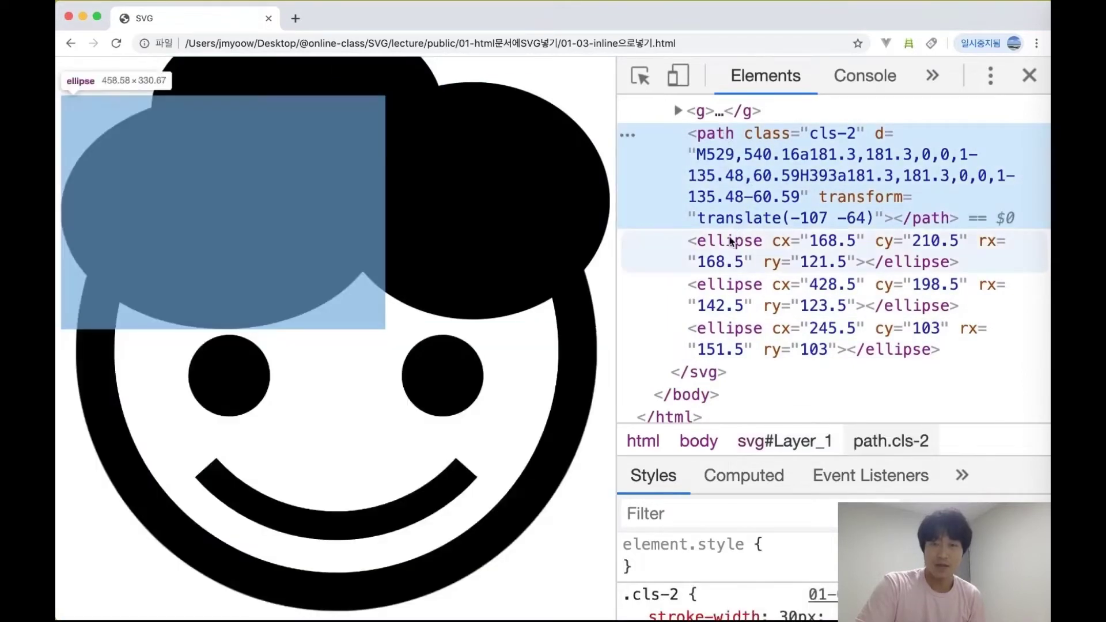
pyautogui.click(736, 245)
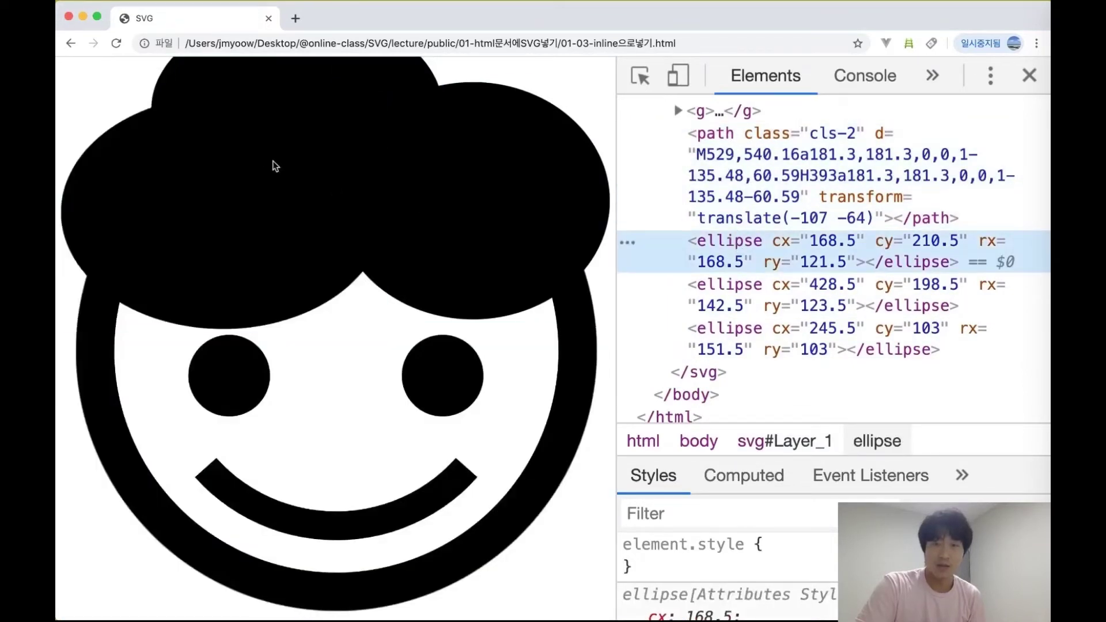
pyautogui.click(740, 286)
pyautogui.click(735, 328)
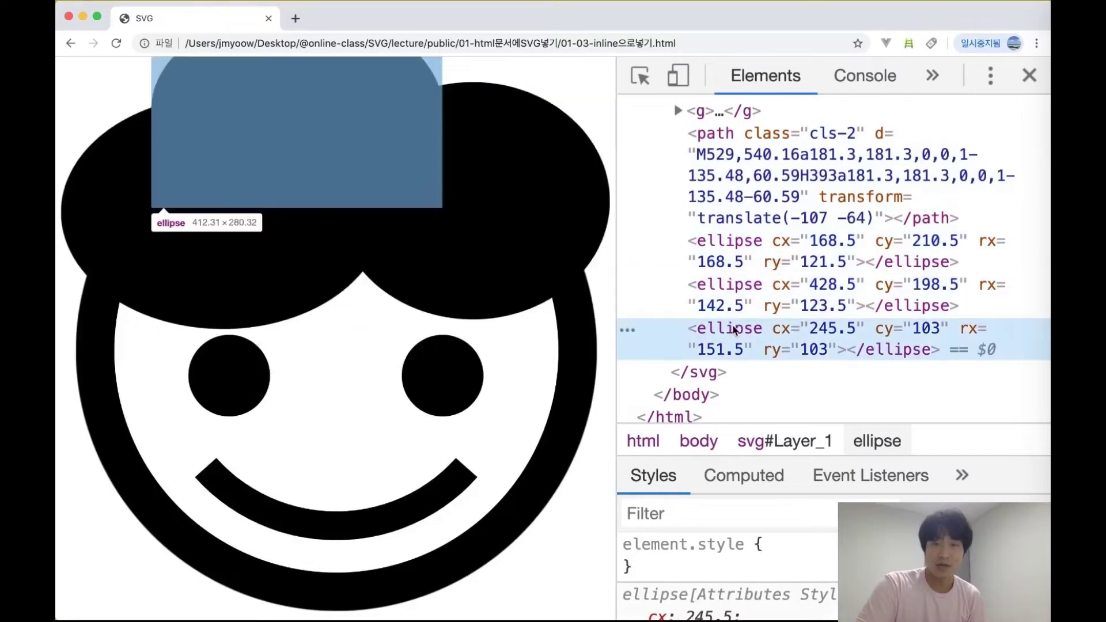
pyautogui.scroll(2, 743, 239)
pyautogui.scroll(5, 744, 239)
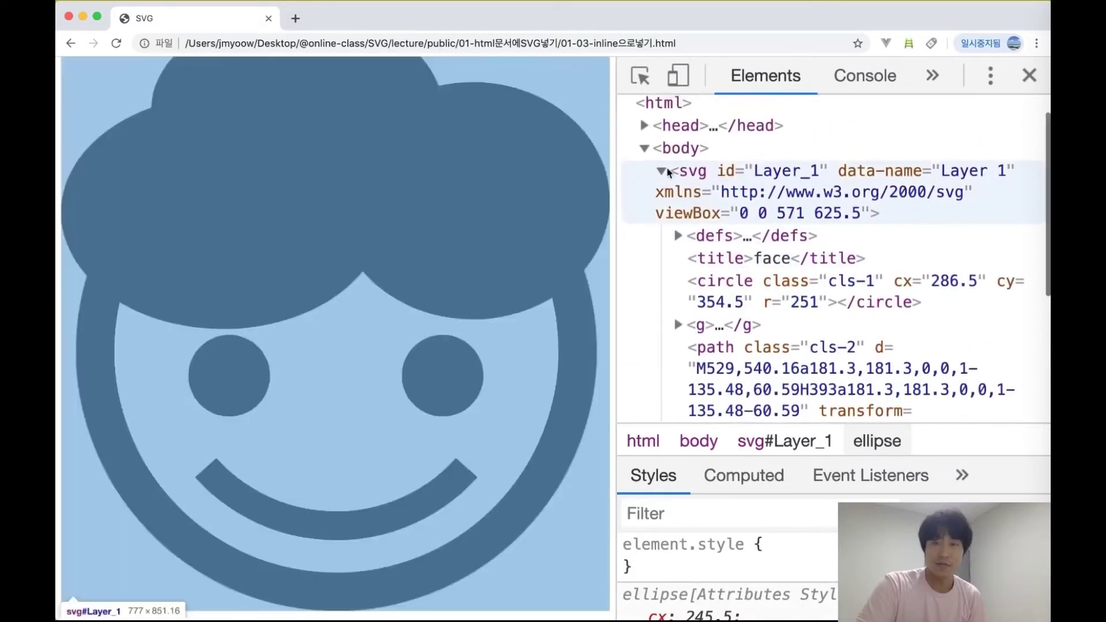
pyautogui.click(662, 169)
pyautogui.scroll(2, 425, 182)
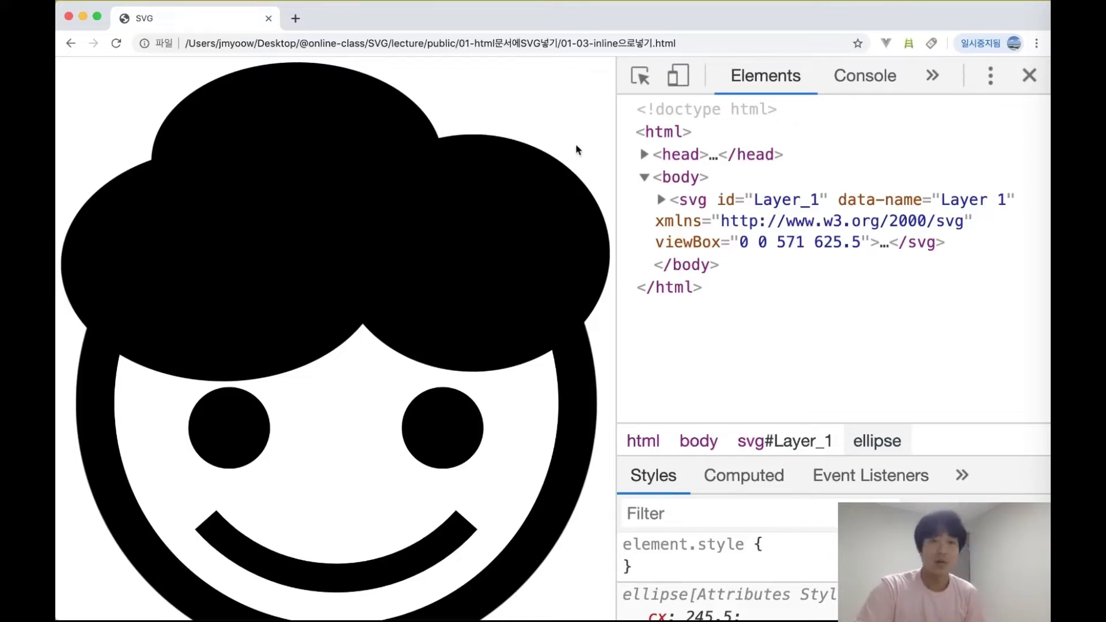
# Step: Switch to the code editor and add an object element with data "images/face.svg" to the body of 01-04-object로넣기.html
pyautogui.press('super+Tab')
pyautogui.write('object')
pyautogui.press('Tab')
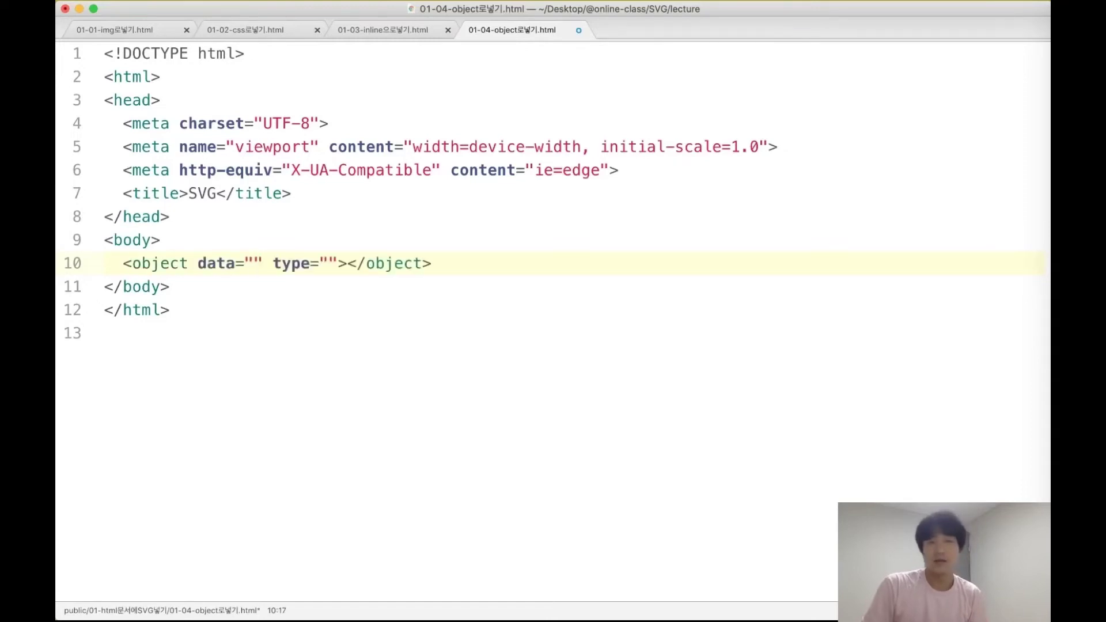
pyautogui.write('images/ca')
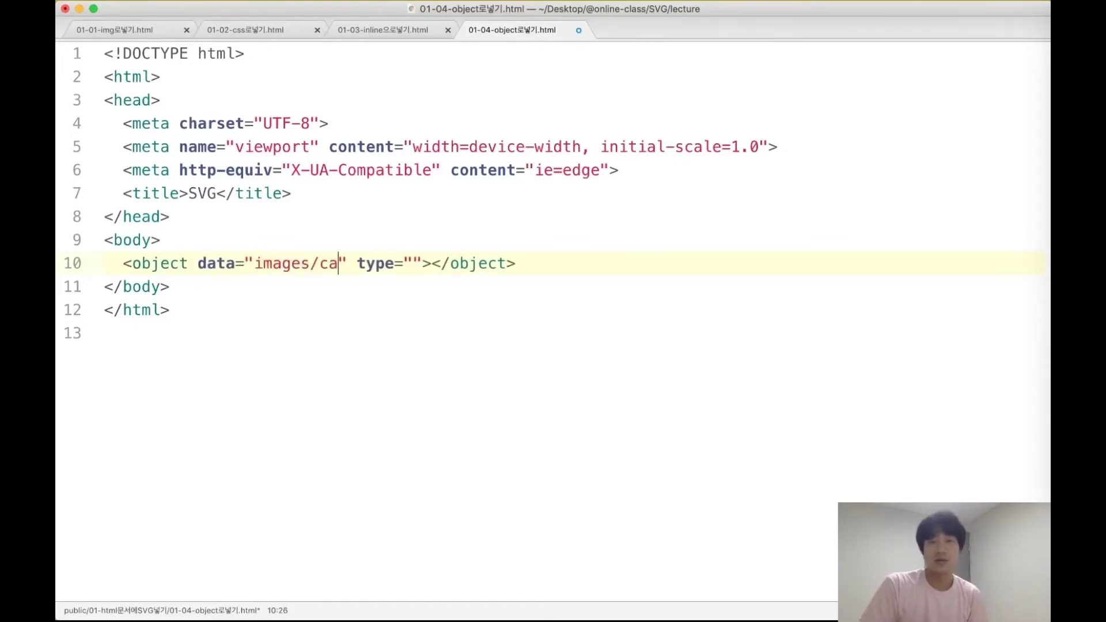
pyautogui.press('BackSpace')
pyautogui.press('BackSpace')
pyautogui.write('face.s')
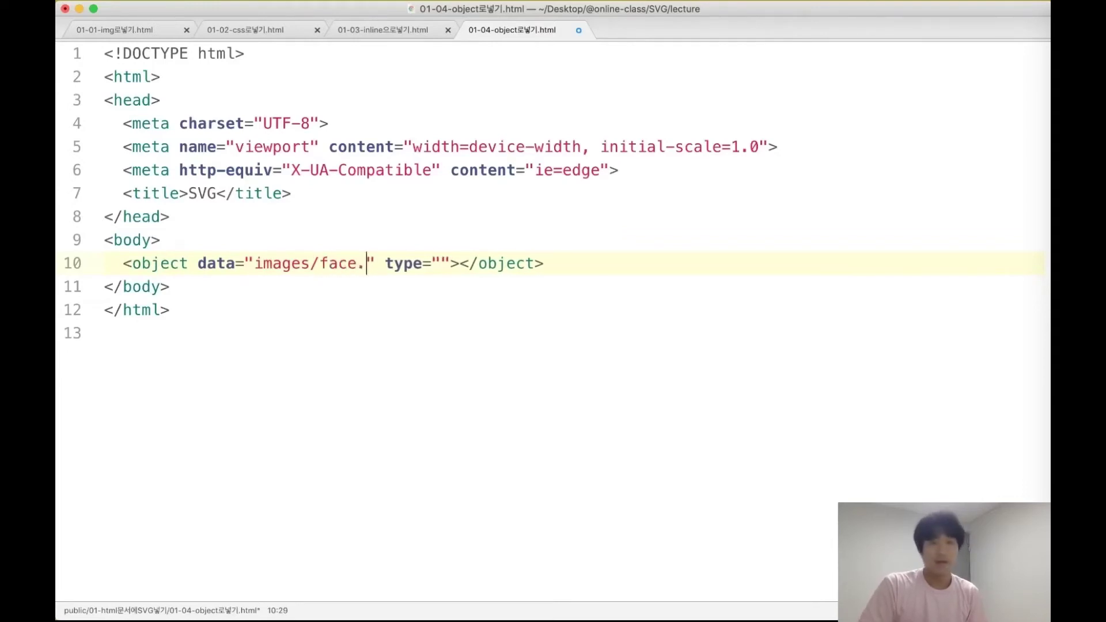
pyautogui.write('vg')
pyautogui.press('Right')
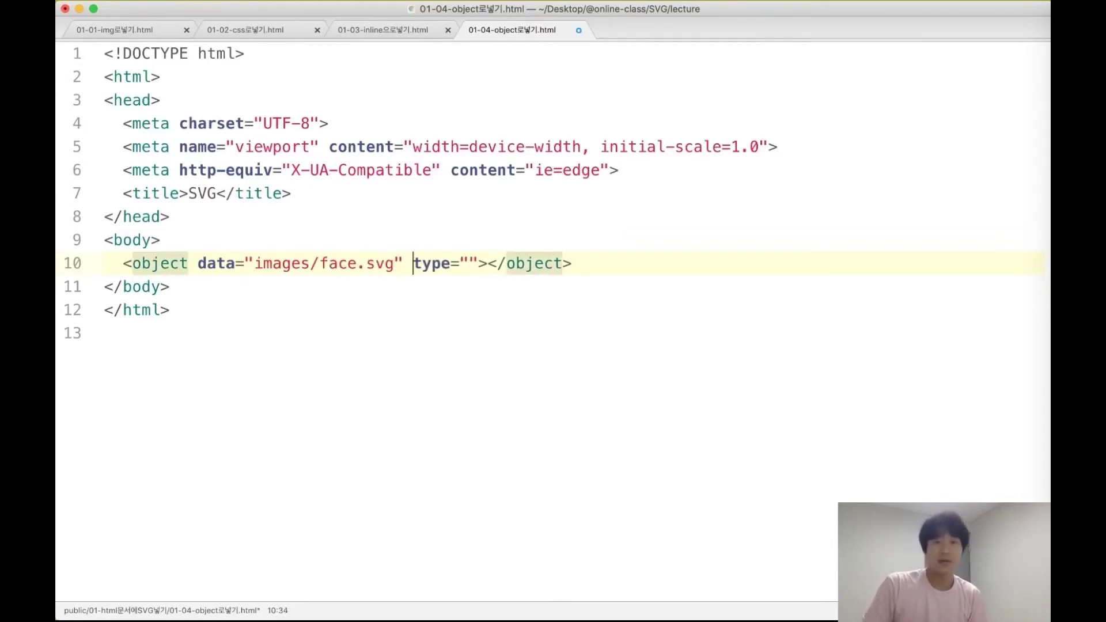
# Step: Set the object element's type attribute to "image/svg+xml" and save the file
pyautogui.click(460, 263)
pyautogui.write('"')
pyautogui.write('image/svg+xml')
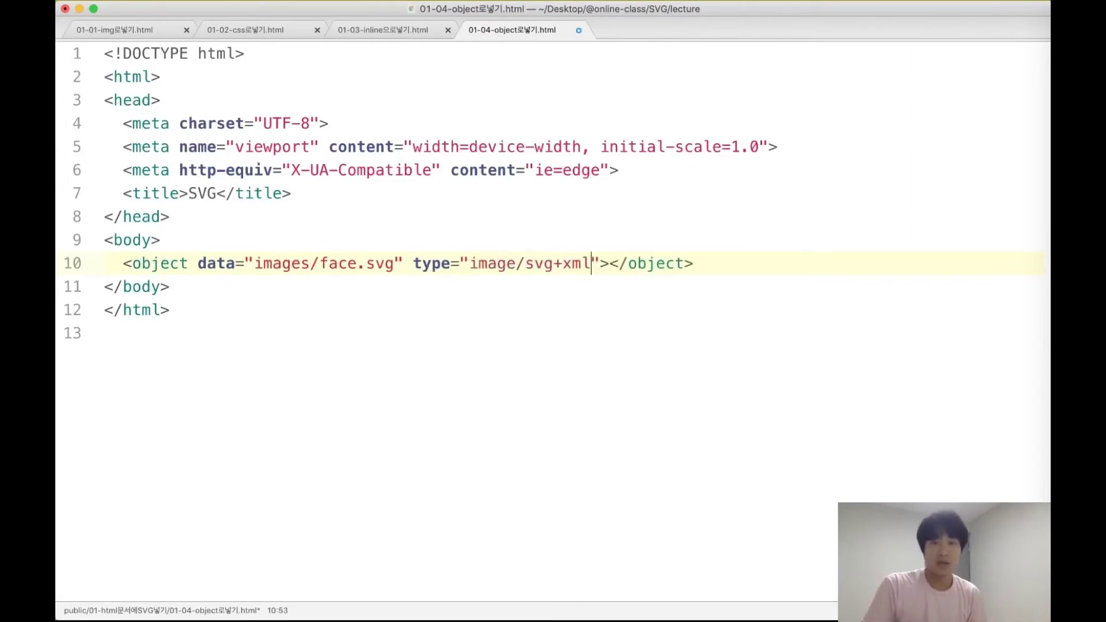
pyautogui.press('super+s')
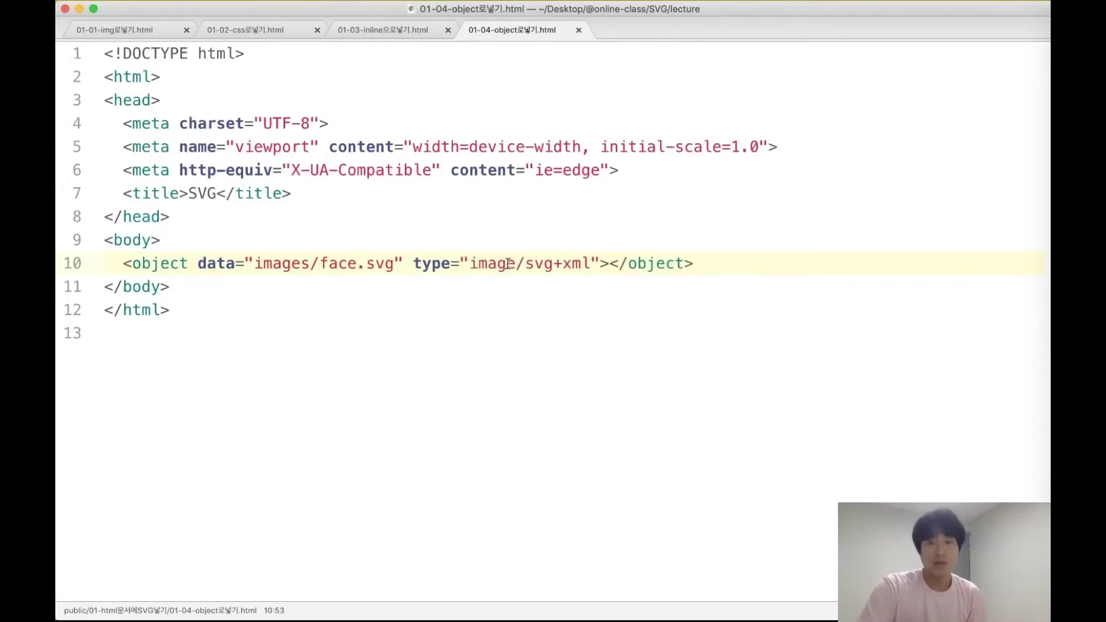